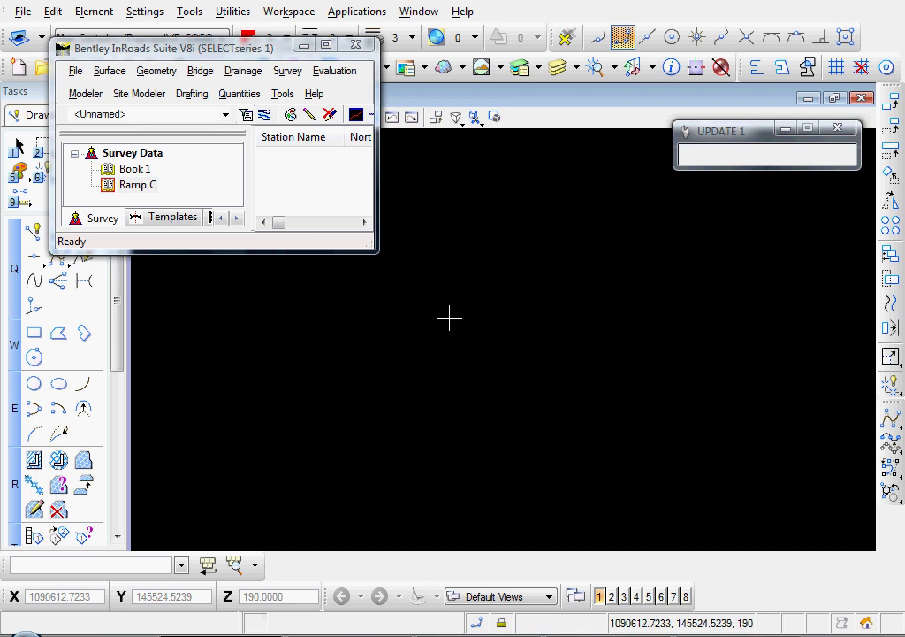
- Start a survey data import with the file type Text File and select P10172006S4.txt in the Data Collector Files folder
left_click(133, 186)
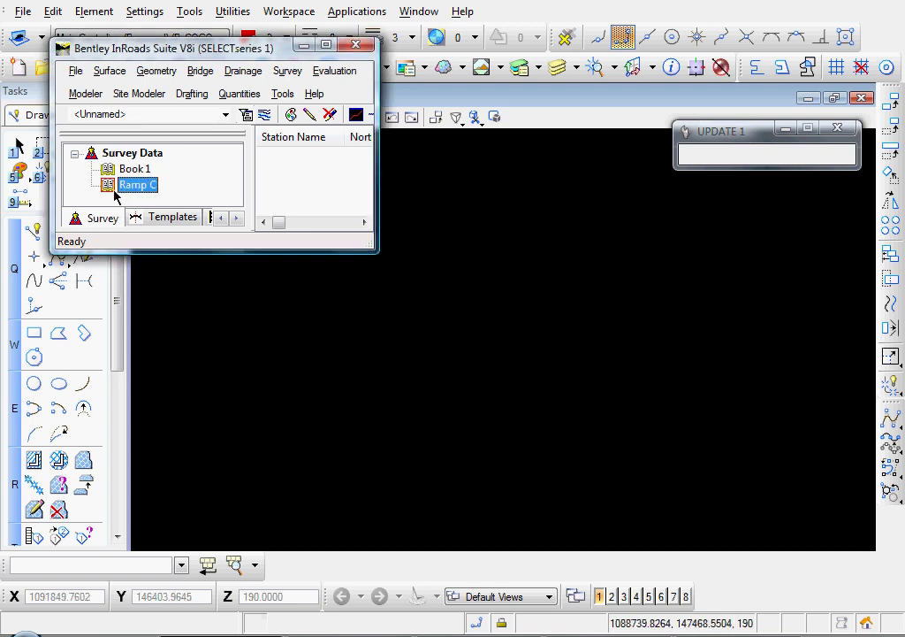
left_click(320, 187)
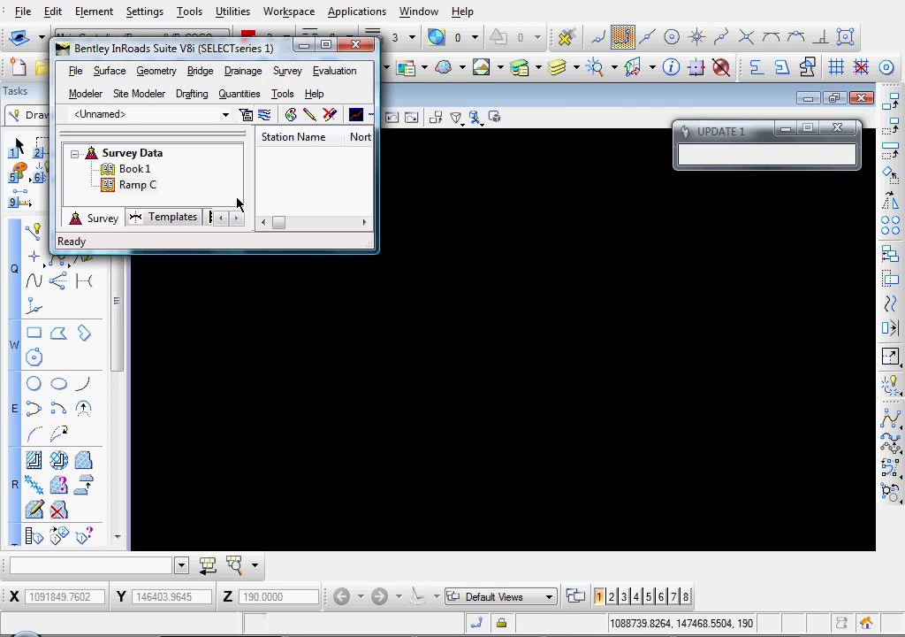
left_click(77, 71)
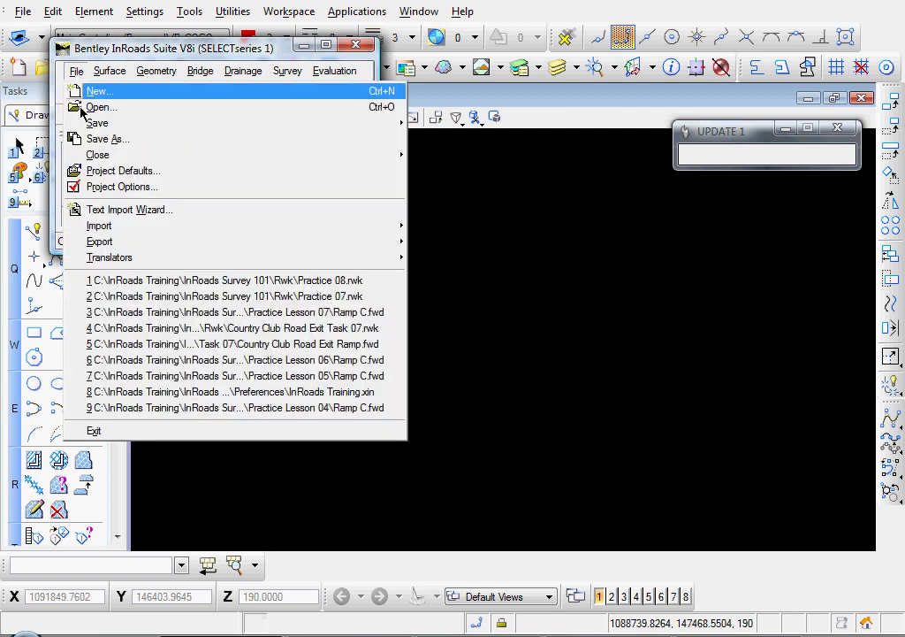
mouse_move(265, 228)
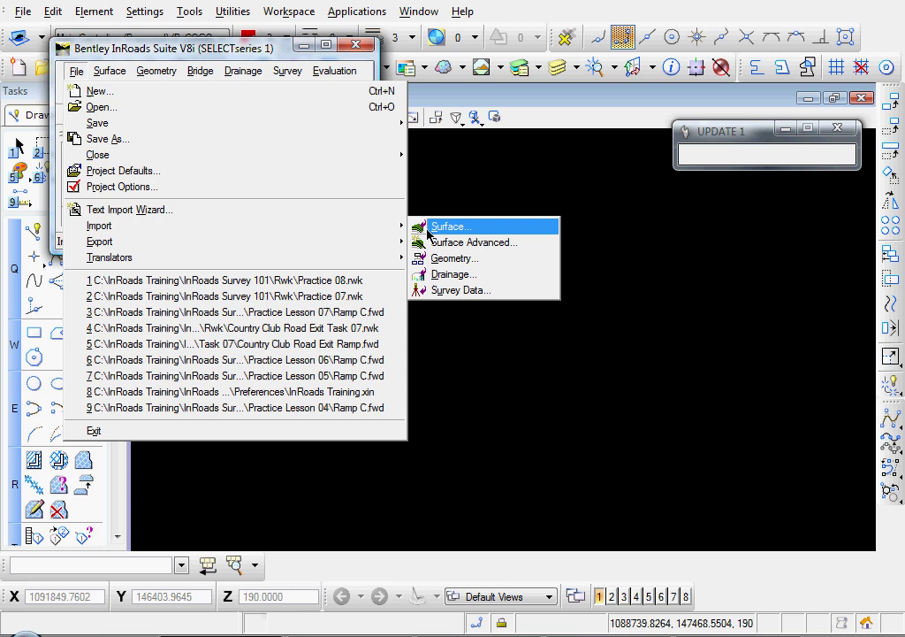
left_click(446, 290)
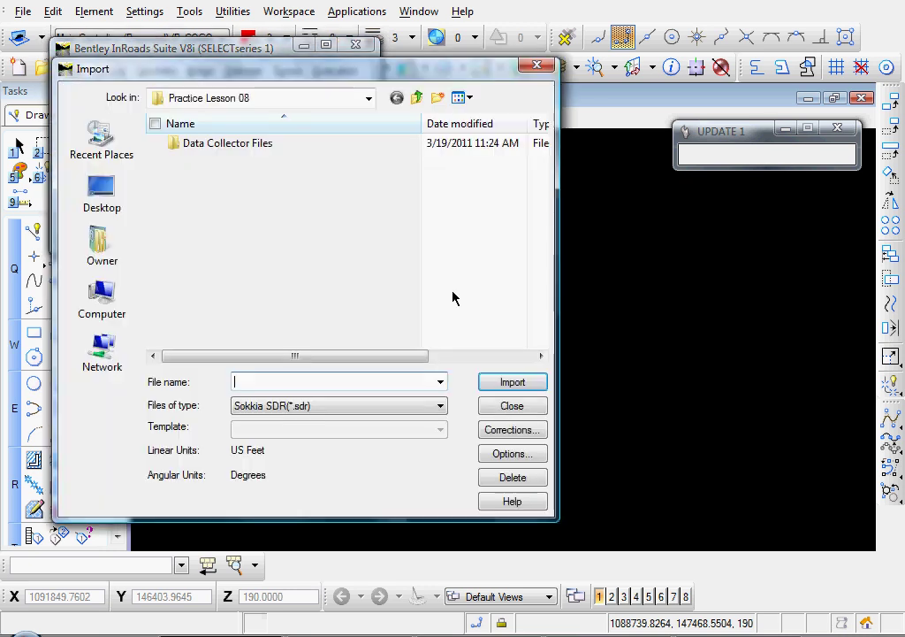
left_click(259, 406)
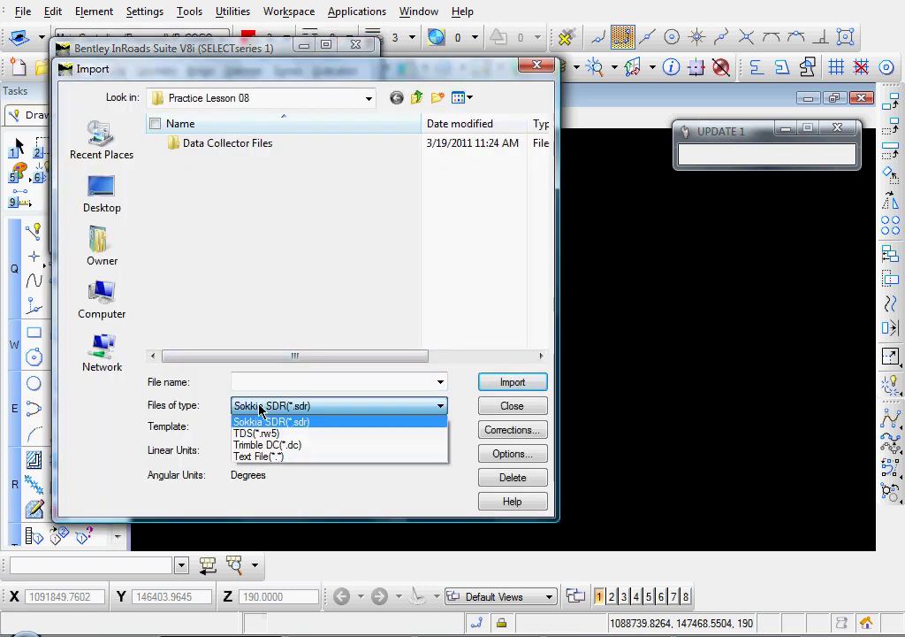
left_click(265, 459)
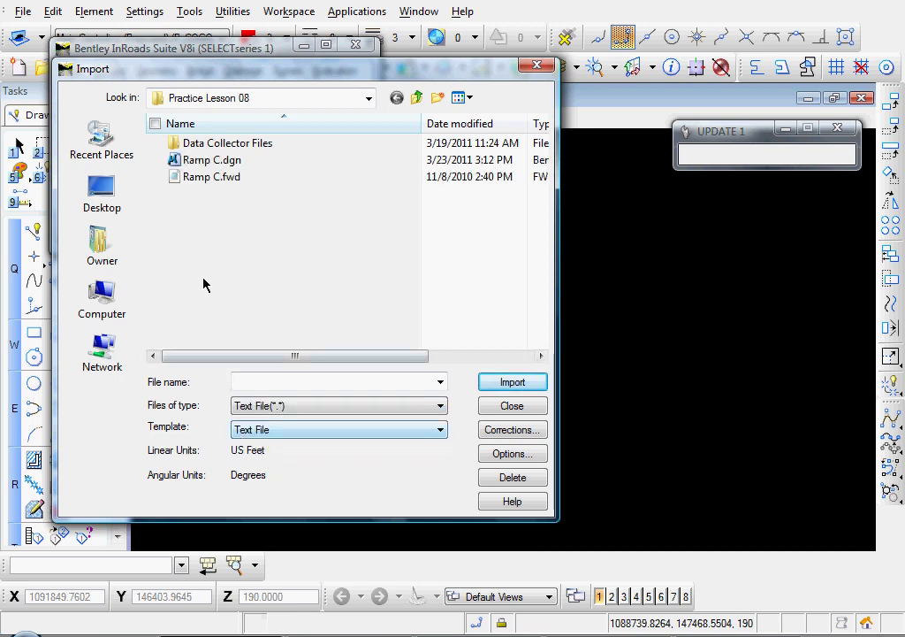
double_click(174, 144)
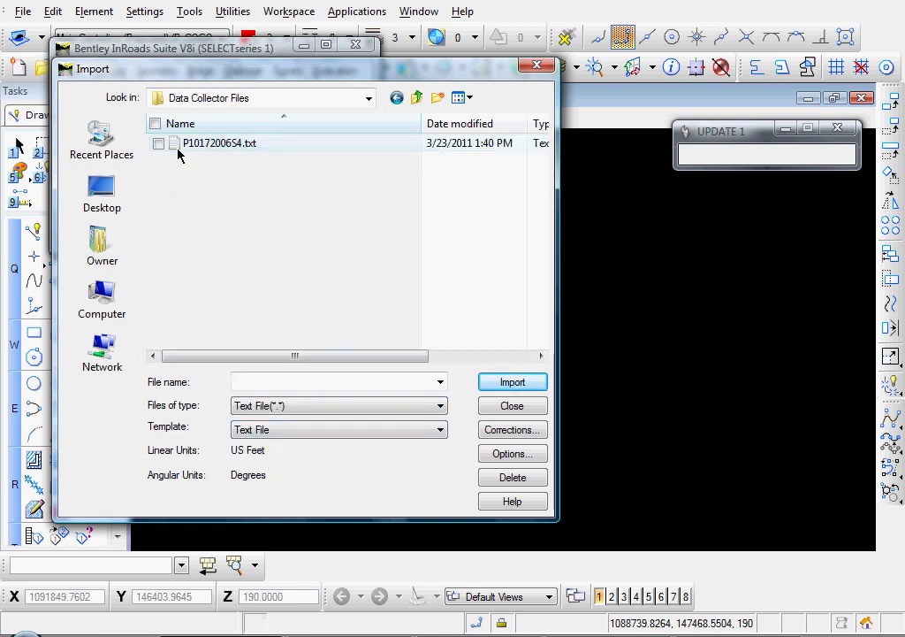
left_click(239, 148)
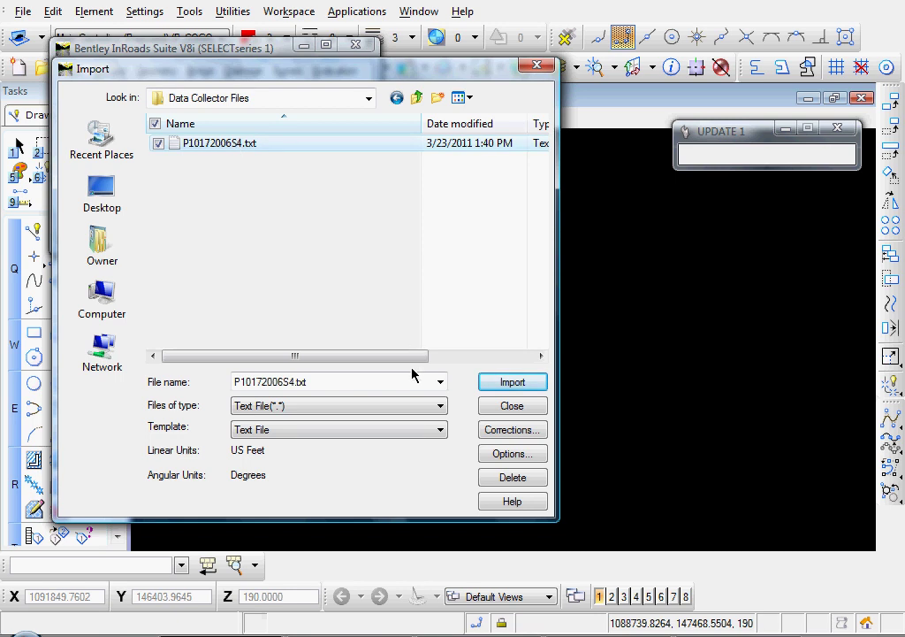
- Set the point seed to 101 in the survey options
left_click(515, 455)
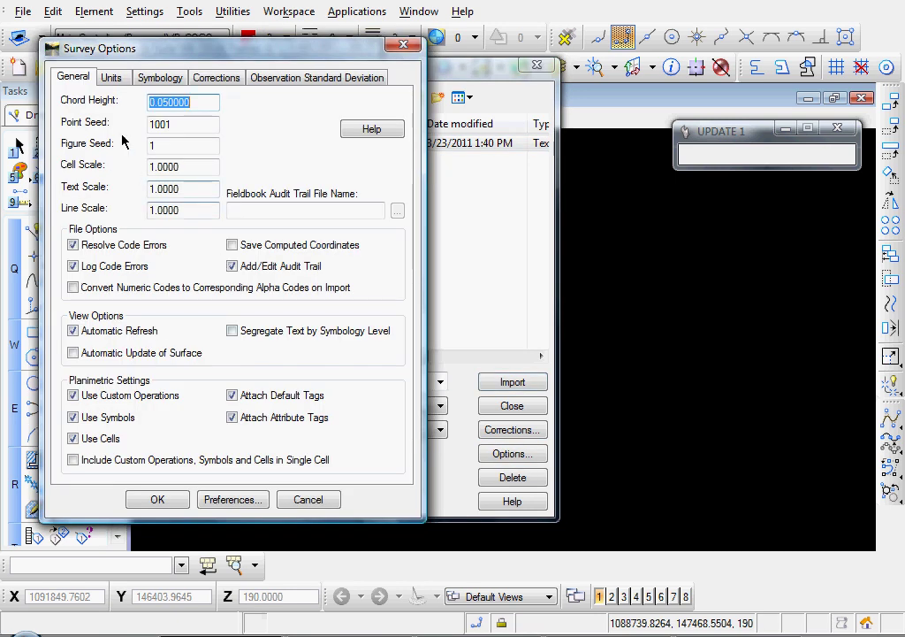
double_click(182, 125)
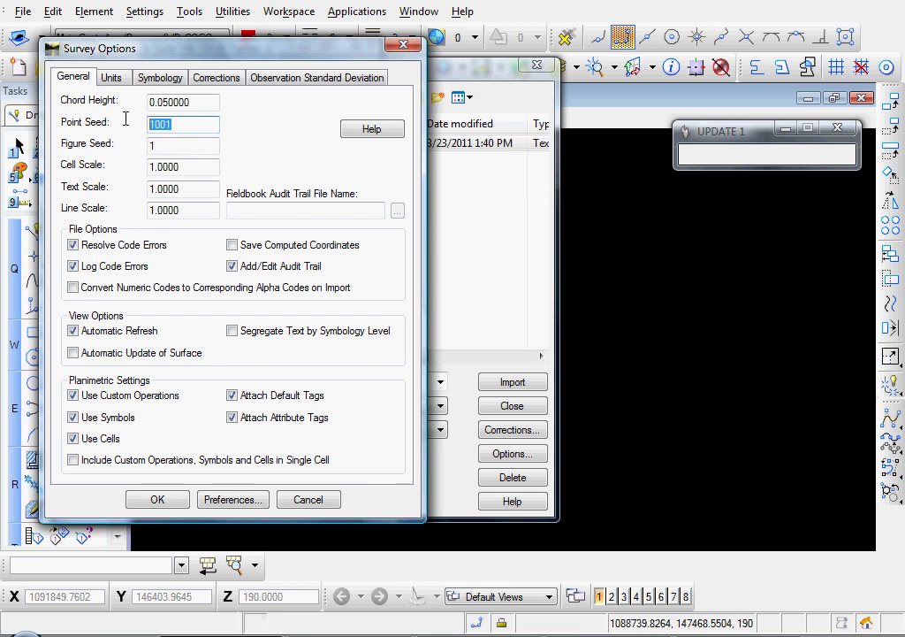
type("10")
key("Tab")
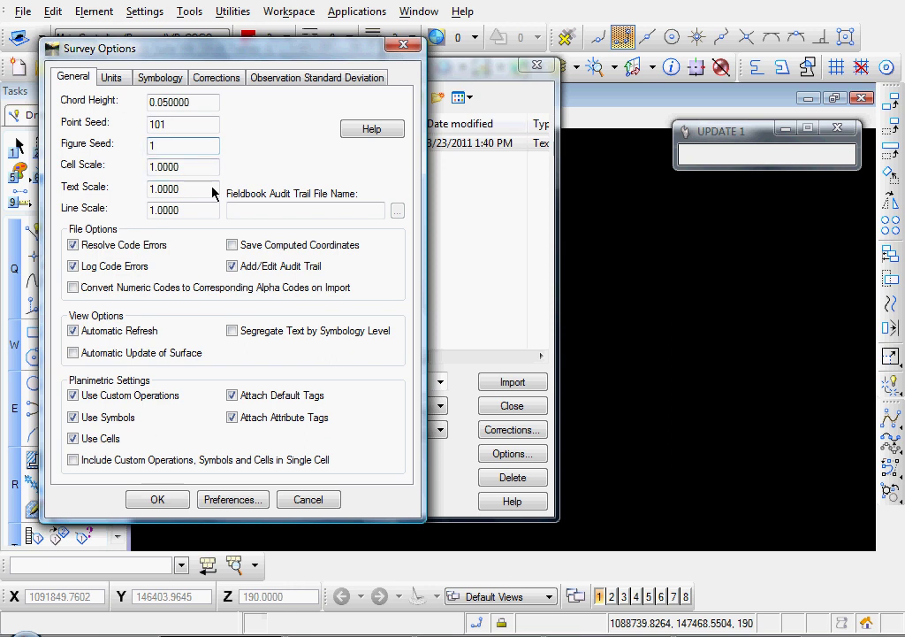
left_click(160, 500)
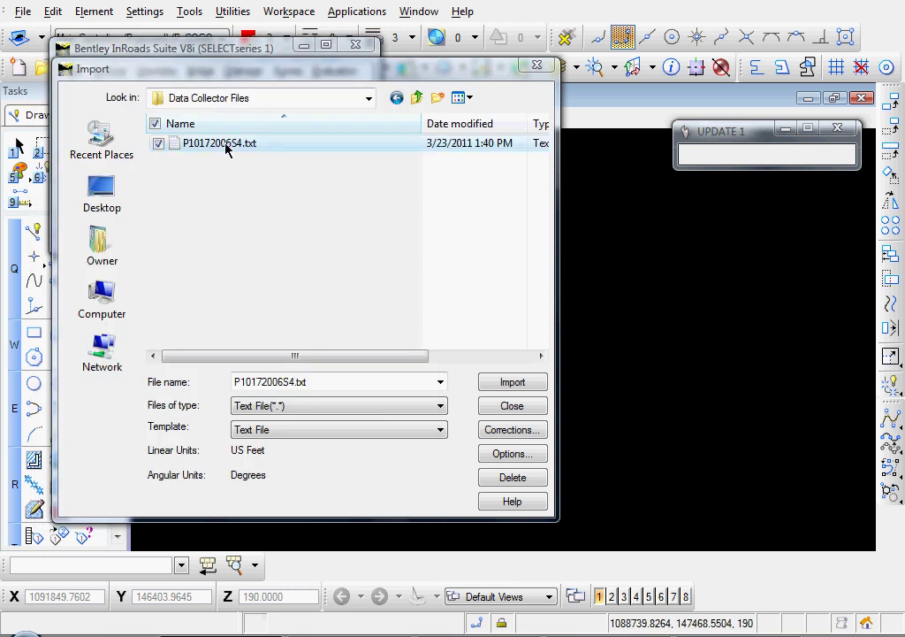
- Start importing the selected text file with the Text Import Wizard and examine the source file's column layout in Notepad
left_click(511, 382)
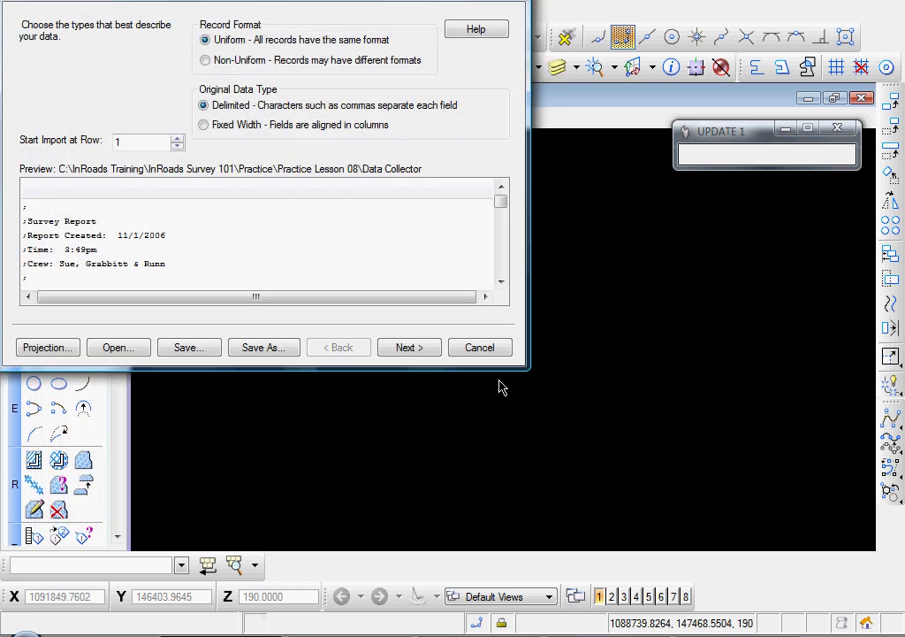
left_click_drag(239, 1, 385, 95)
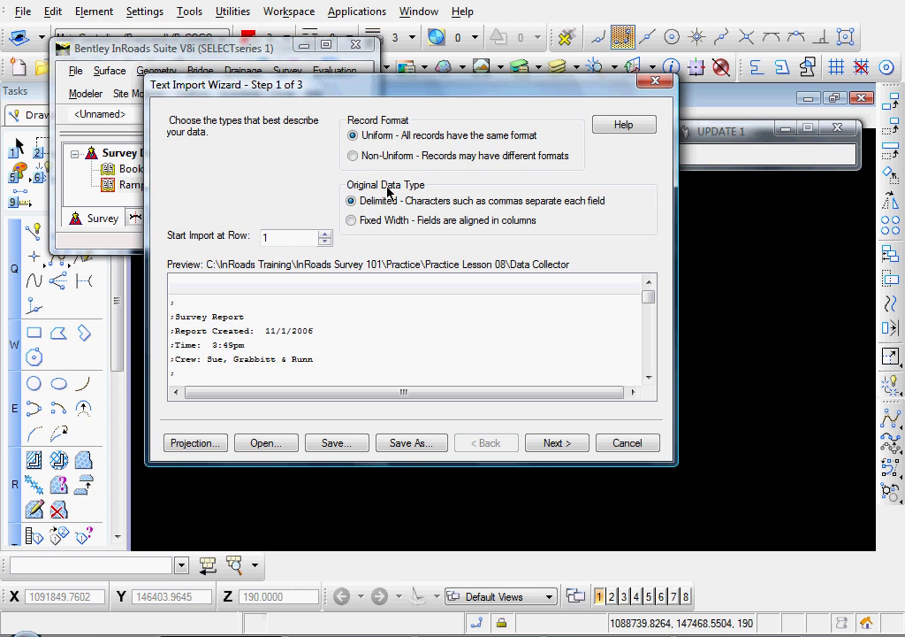
left_click(351, 221)
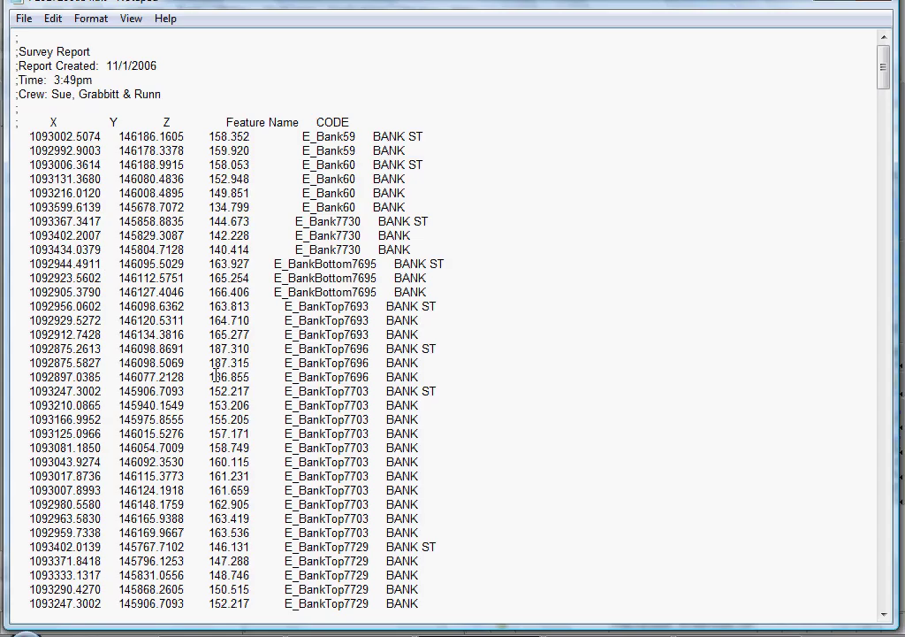
left_click(102, 265)
left_click(388, 278)
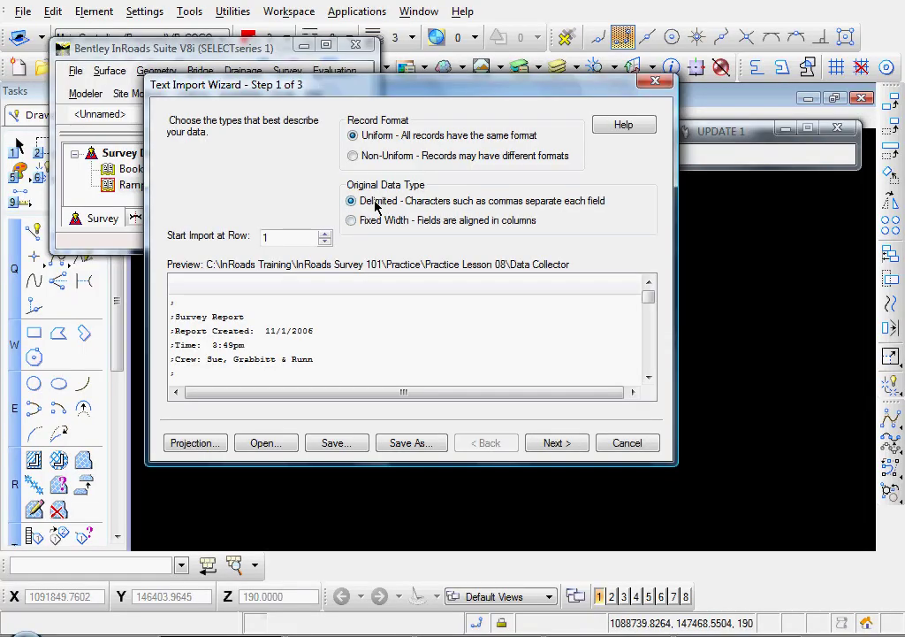
- Try Comma as an additional delimiter for the delimited data type, and return to the wizard's first step
left_click(555, 443)
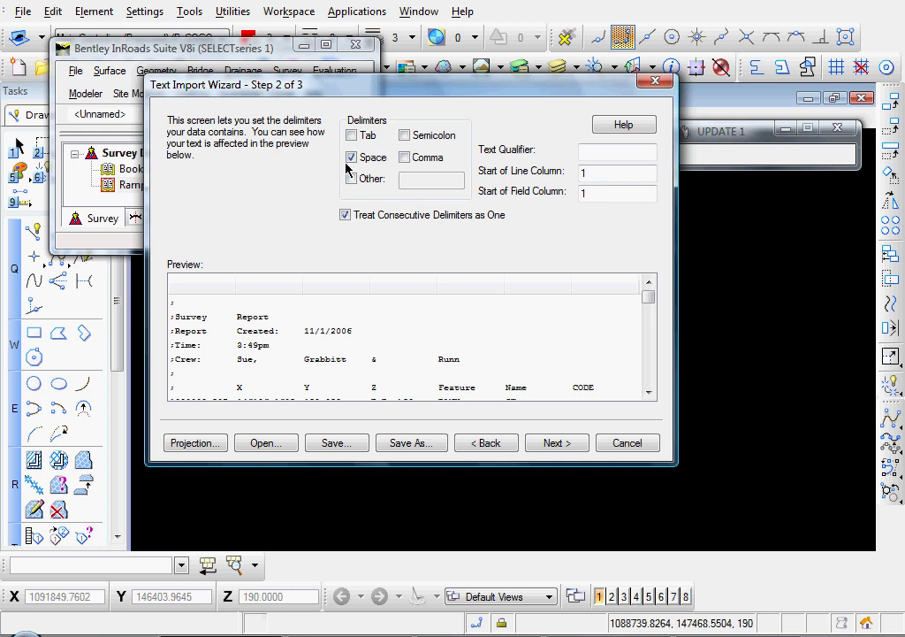
left_click(405, 158)
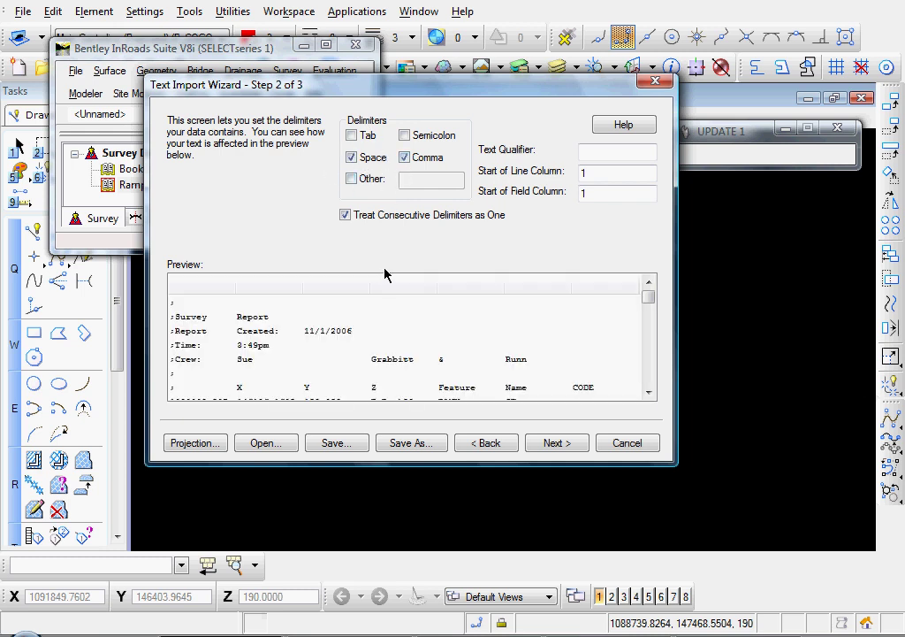
left_click(405, 159)
left_click(404, 159)
left_click(487, 443)
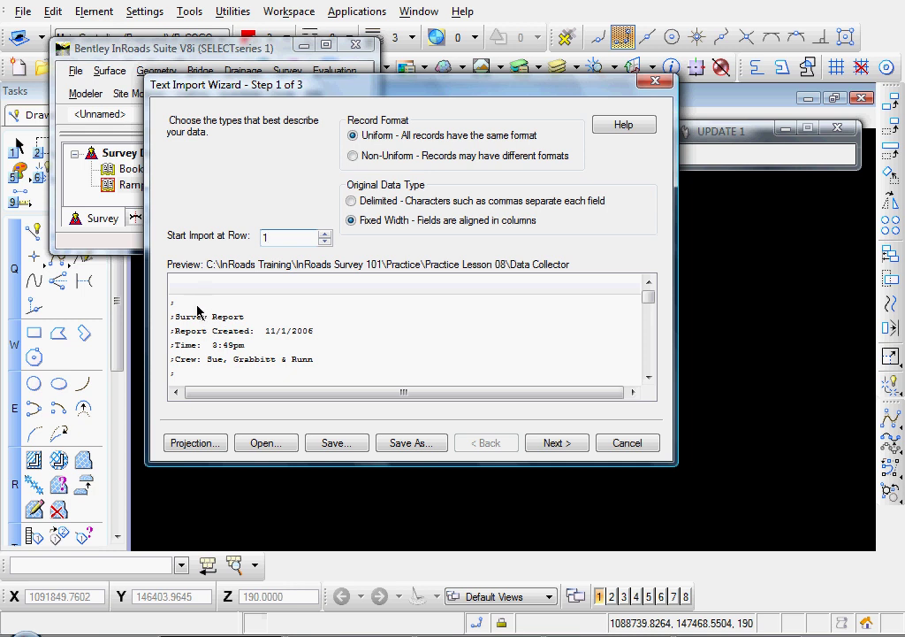
- Set the Fixed Width import to start at row 8, skipping the header lines of the survey report
left_click_drag(198, 305, 194, 374)
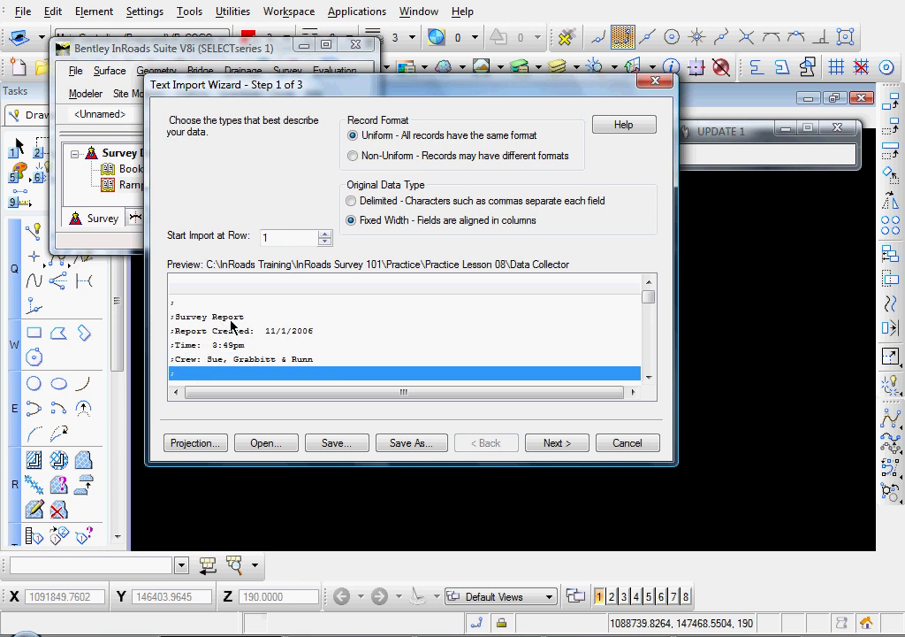
scroll(232, 327, "down", 1)
left_click_drag(232, 327, 227, 347)
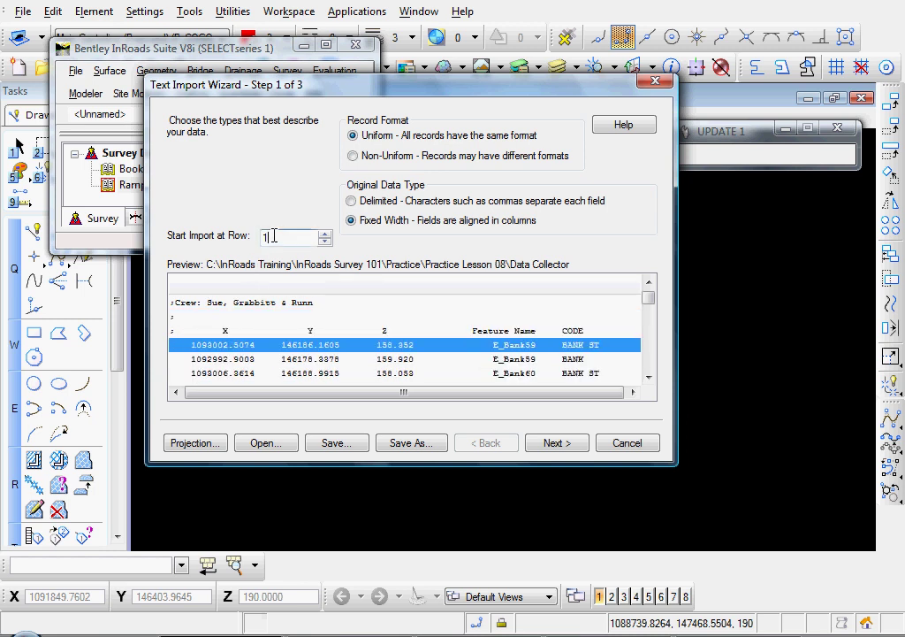
left_click_drag(281, 236, 260, 245)
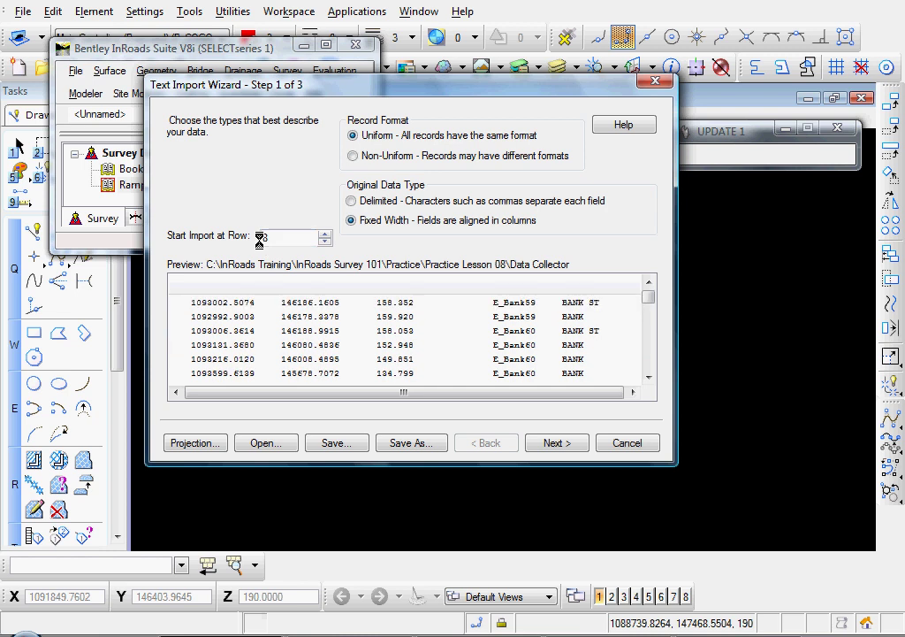
left_click(303, 303)
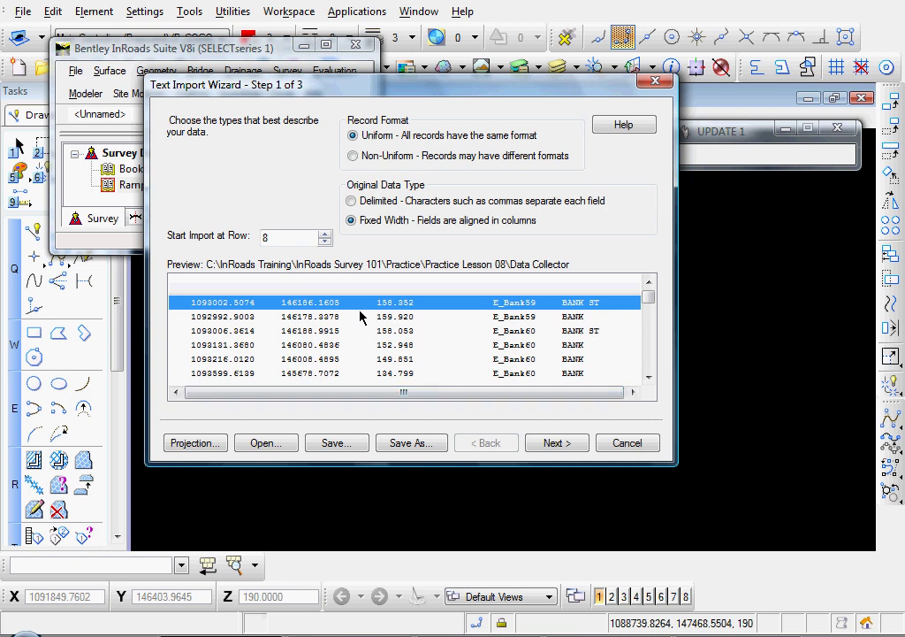
- Place column breaks at about 16, 32, 46, 58 and 74 between the fields of the fixed-width data
left_click(556, 443)
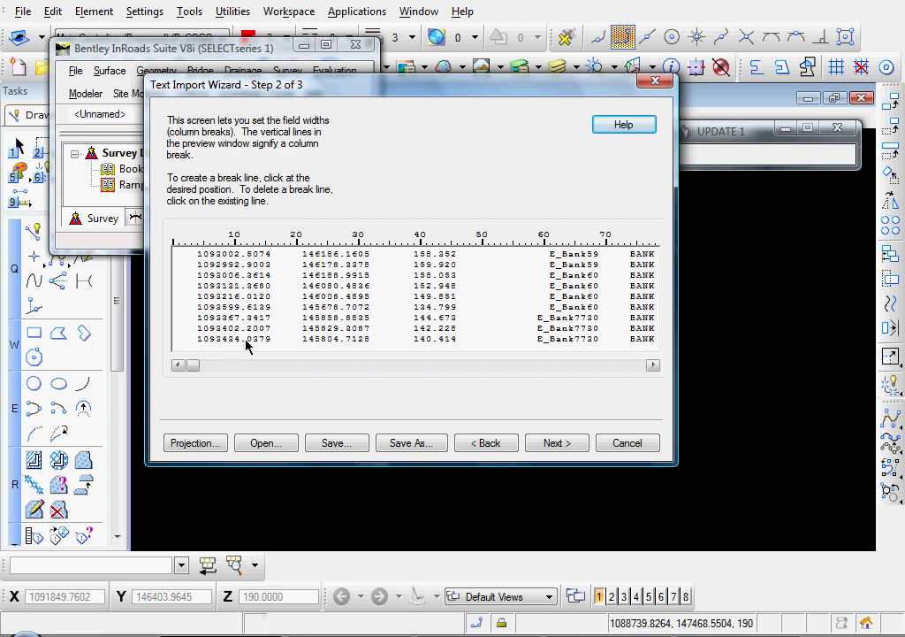
left_click(272, 262)
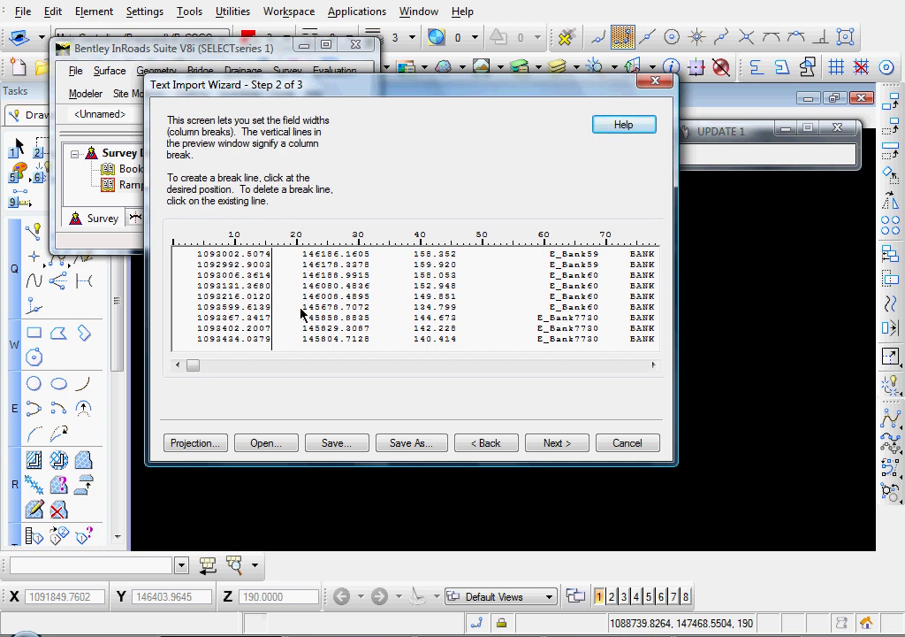
left_click(370, 266)
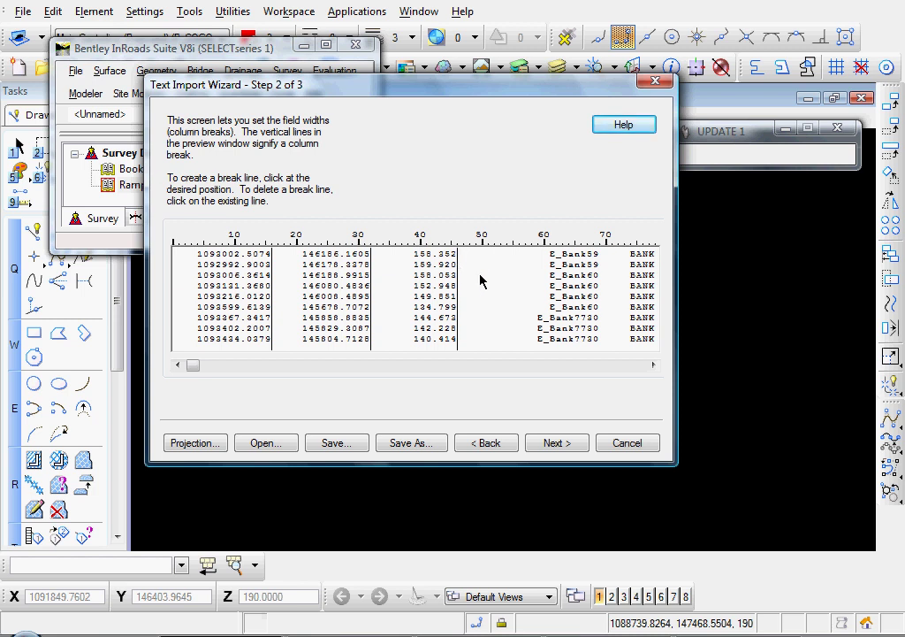
left_click(532, 258)
left_click(631, 258)
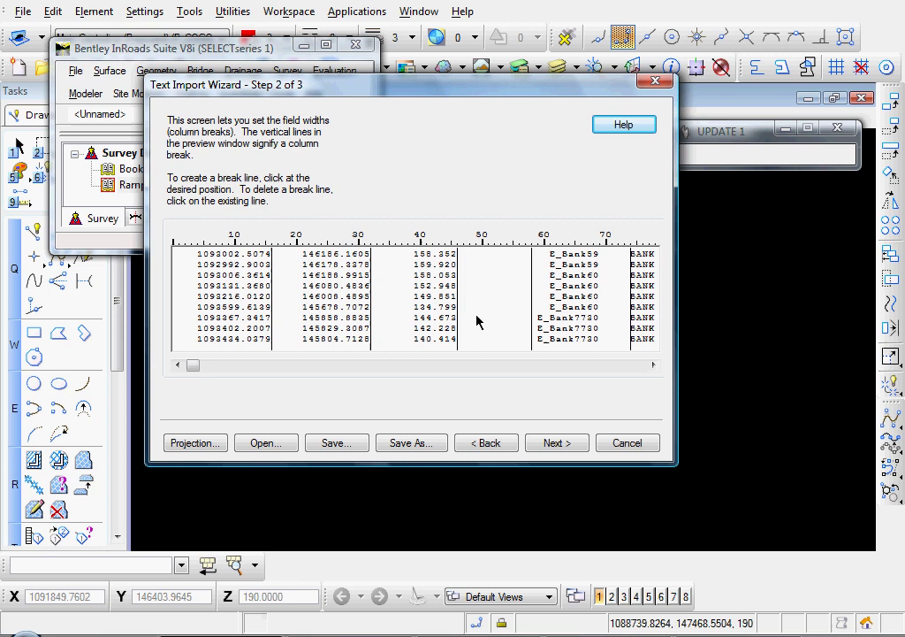
- Replace the two breaks between the elevation and feature name fields with a single break at about 50, and continue to the column formats
left_click(533, 289)
left_click(457, 280)
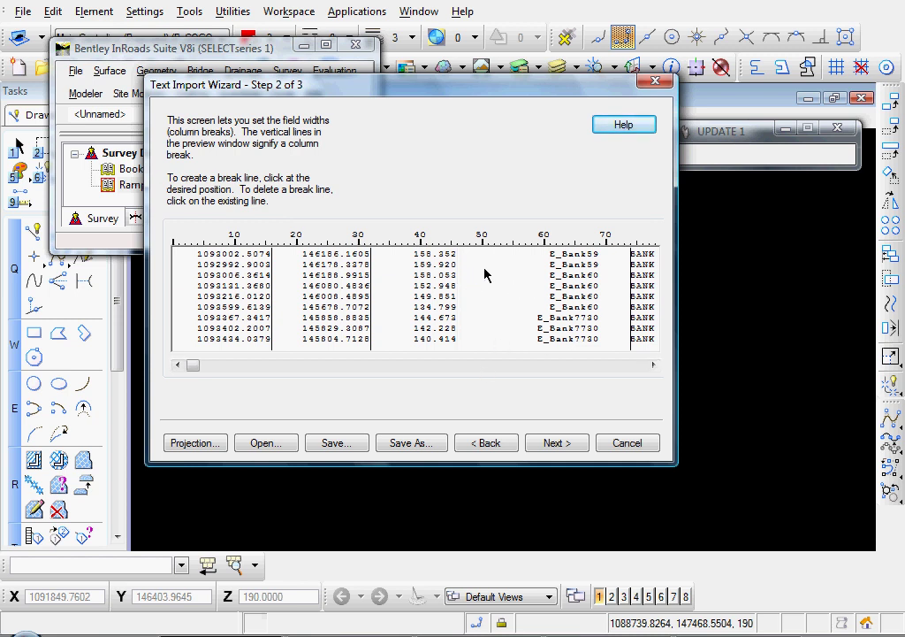
left_click(483, 275)
left_click(551, 445)
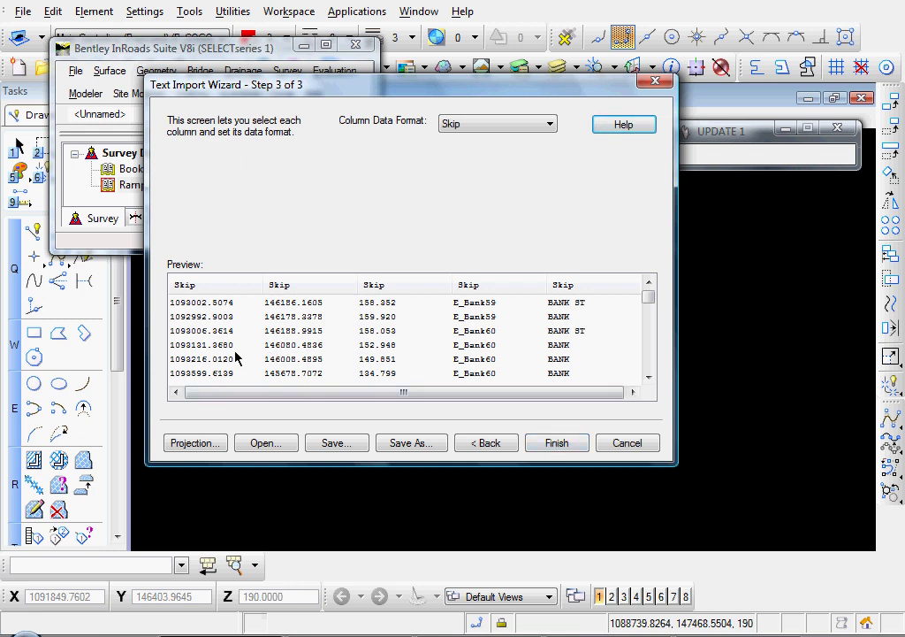
- Set the data format of the first column to Easting and the second column to Northing
left_click(199, 286)
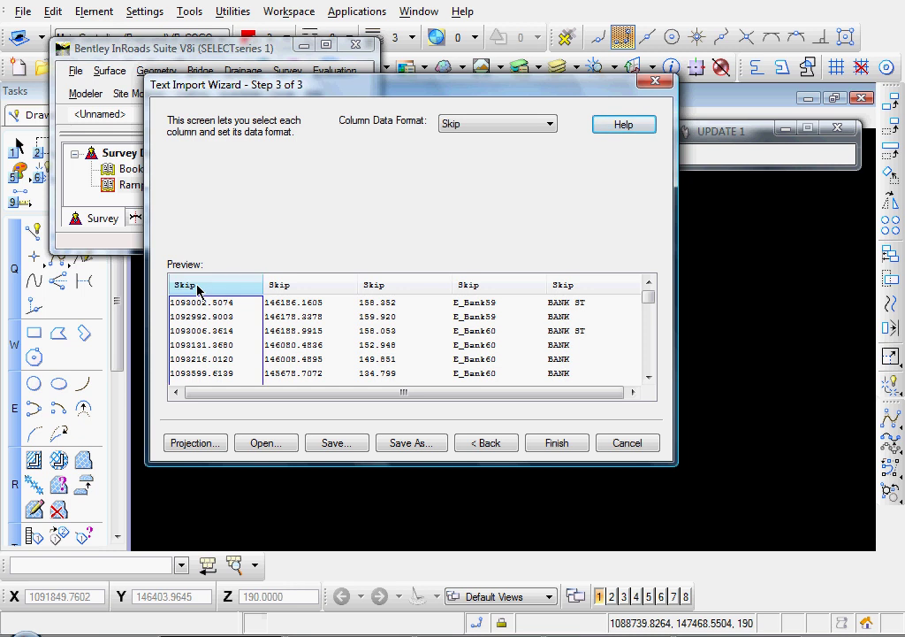
left_click(484, 123)
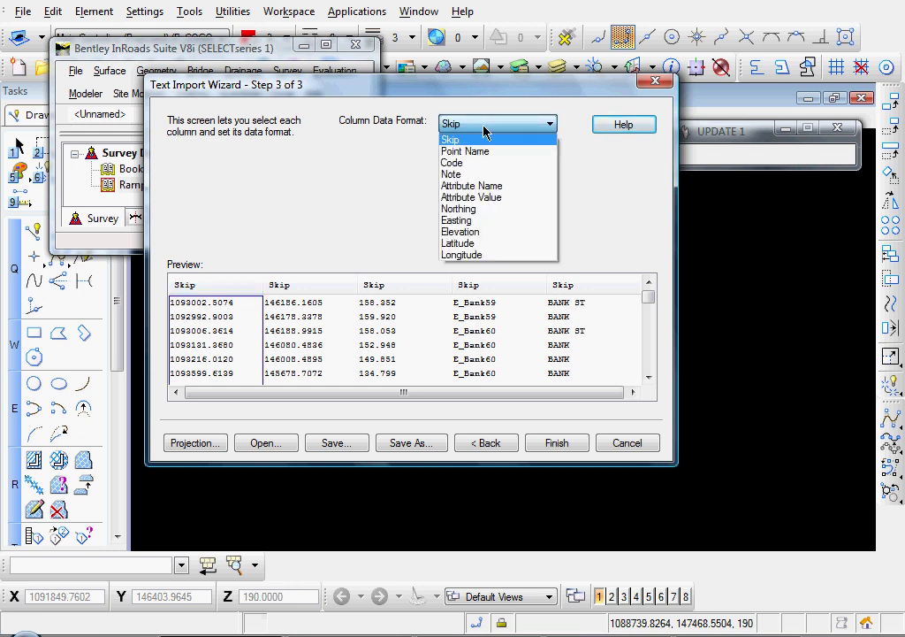
left_click(457, 221)
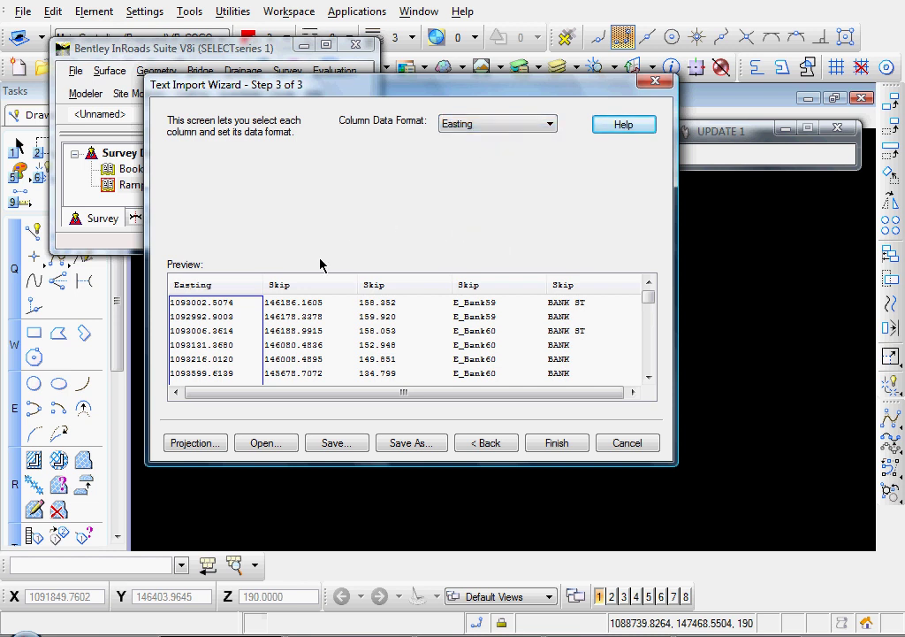
left_click(309, 286)
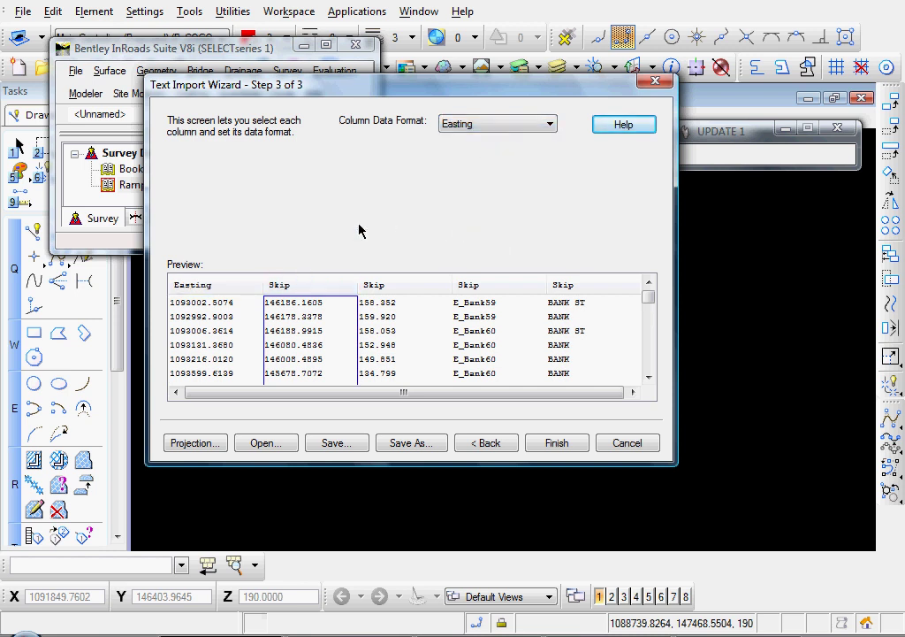
left_click(473, 125)
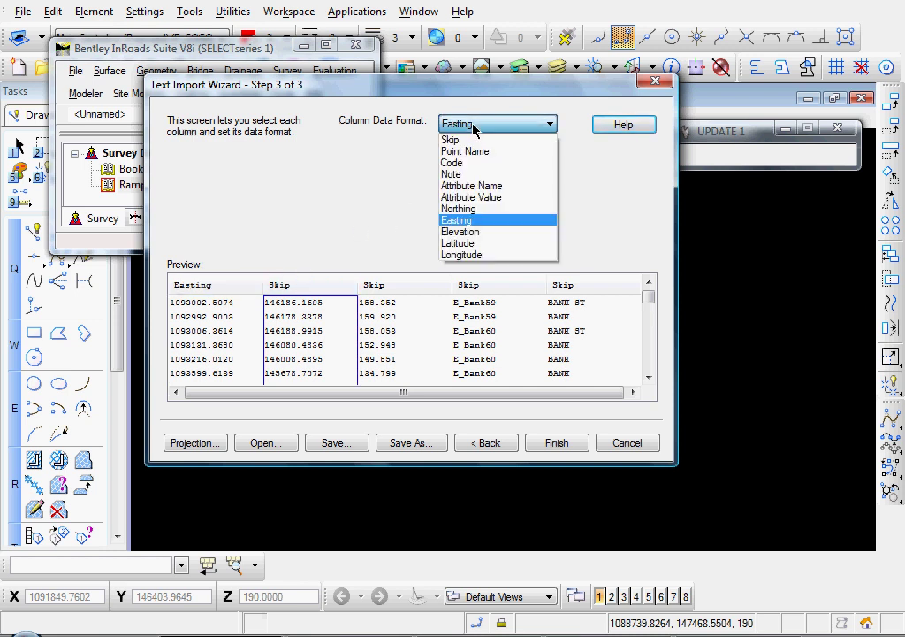
left_click(461, 209)
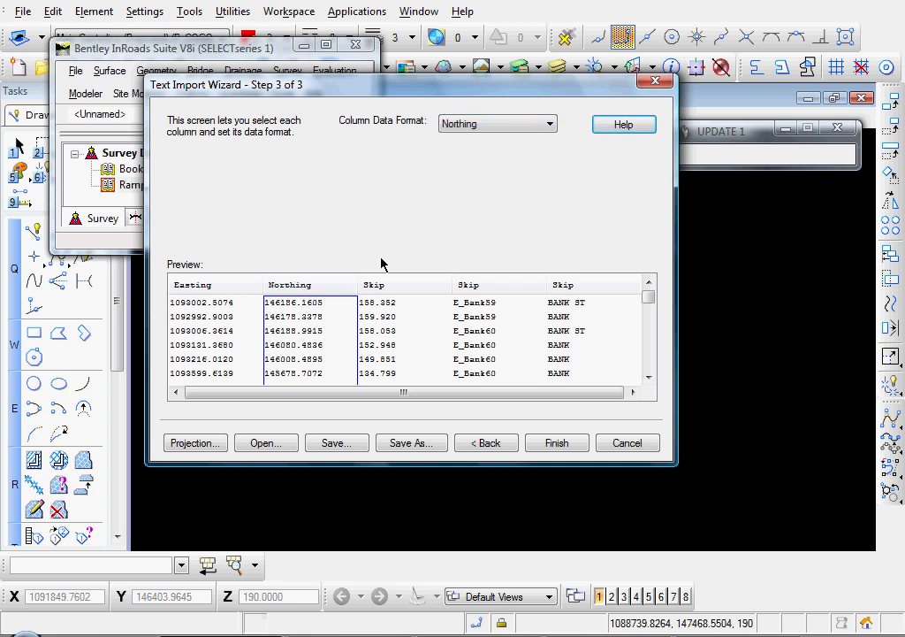
- Assign Elevation to the third column, Note to the feature name column and Code to the last column
right_click(394, 287)
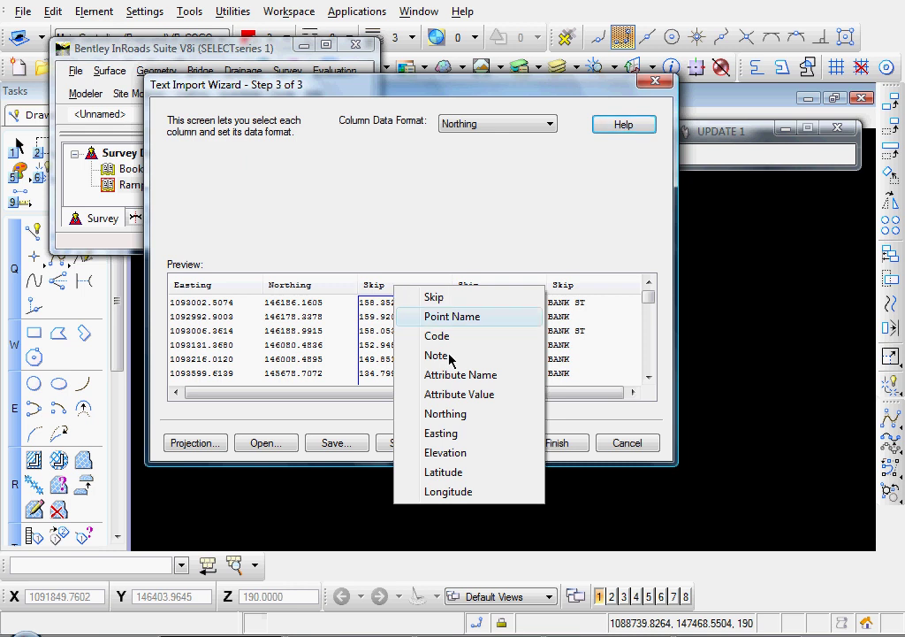
left_click(449, 452)
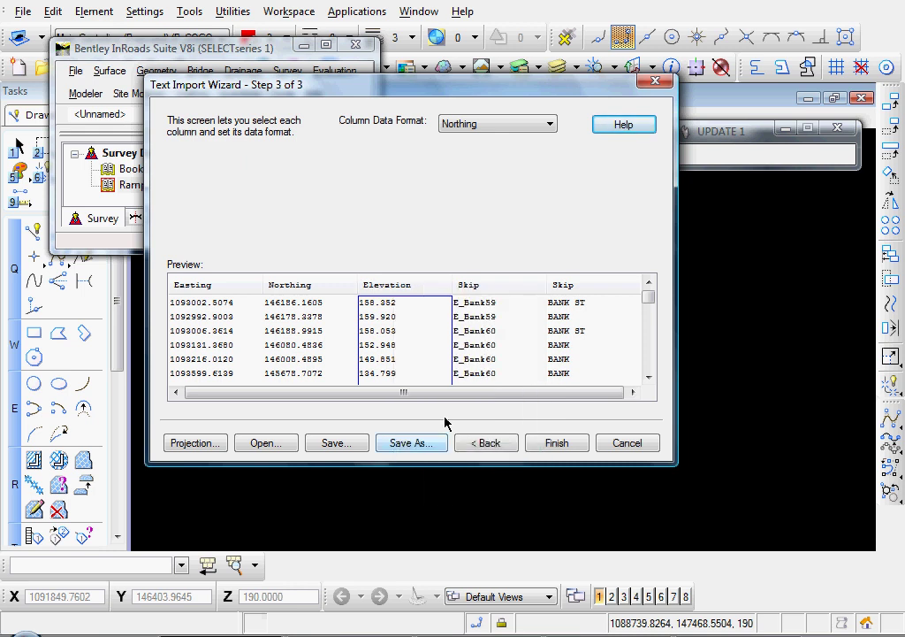
right_click(490, 285)
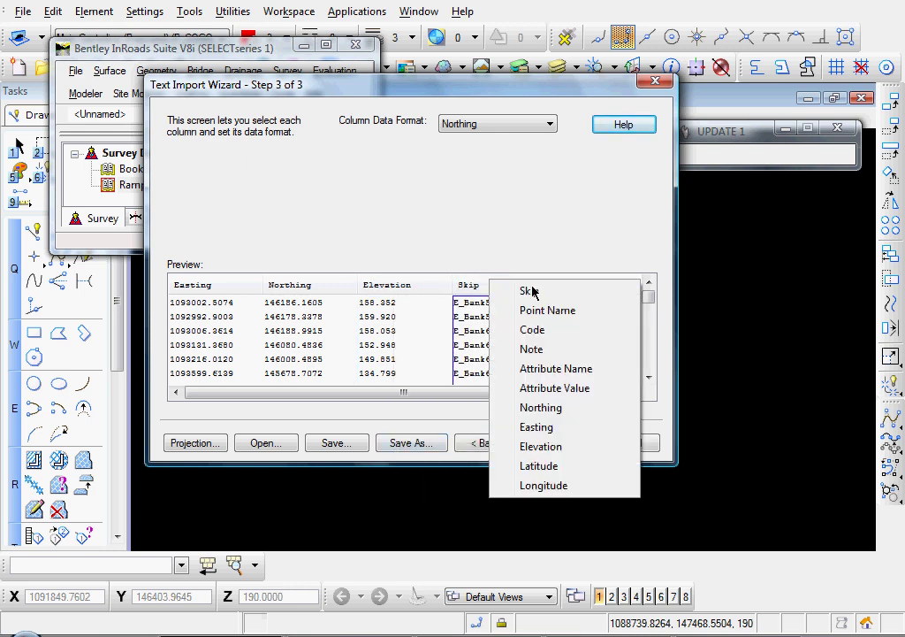
left_click(535, 349)
left_click(576, 285)
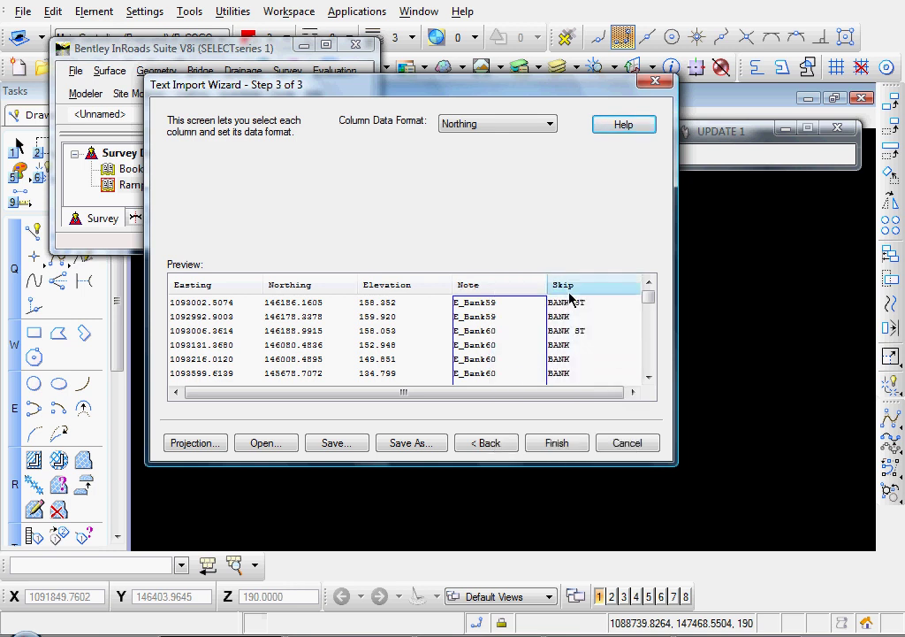
right_click(579, 284)
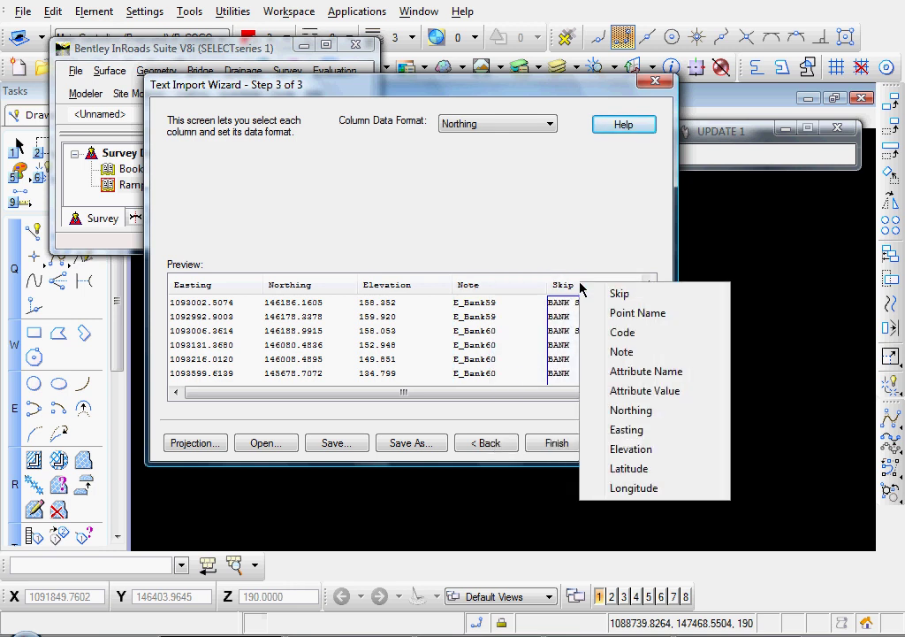
left_click(622, 331)
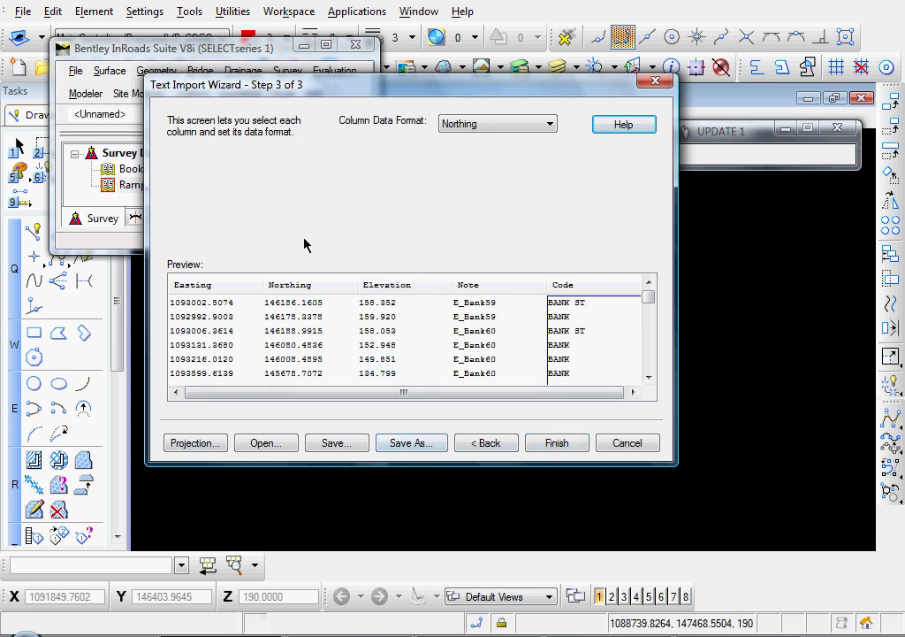
left_click(411, 443)
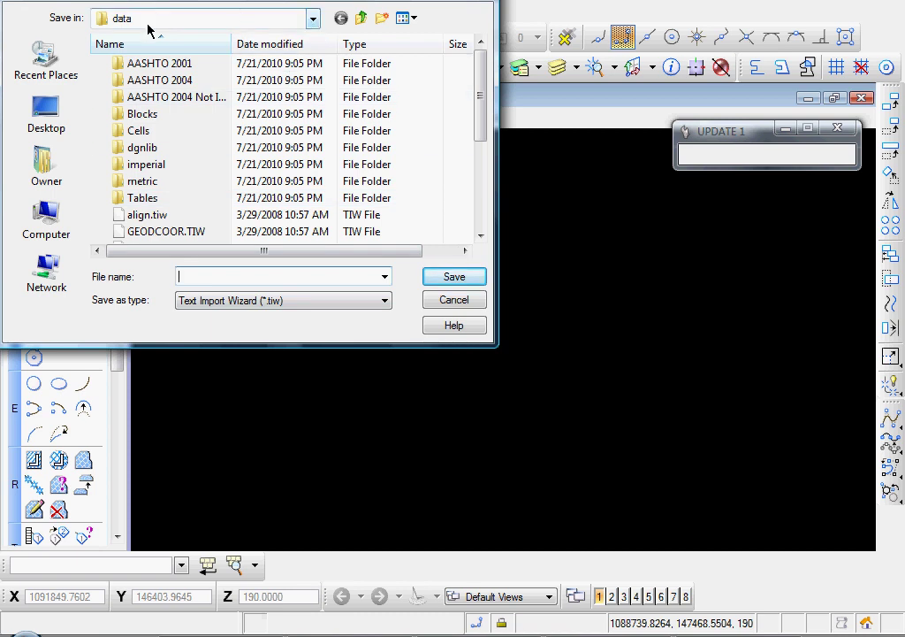
left_click(312, 19)
left_click(312, 19)
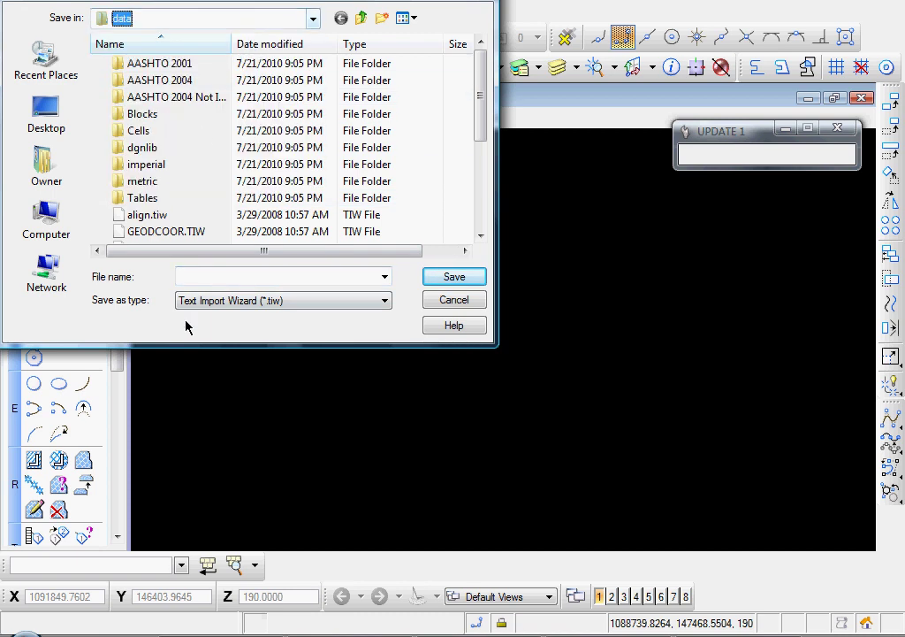
left_click(229, 272)
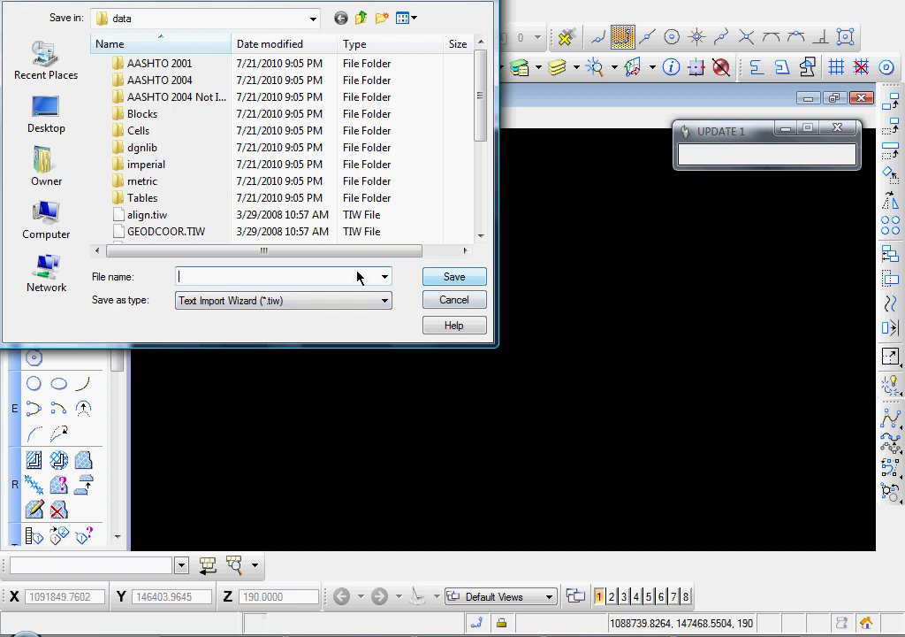
left_click(453, 301)
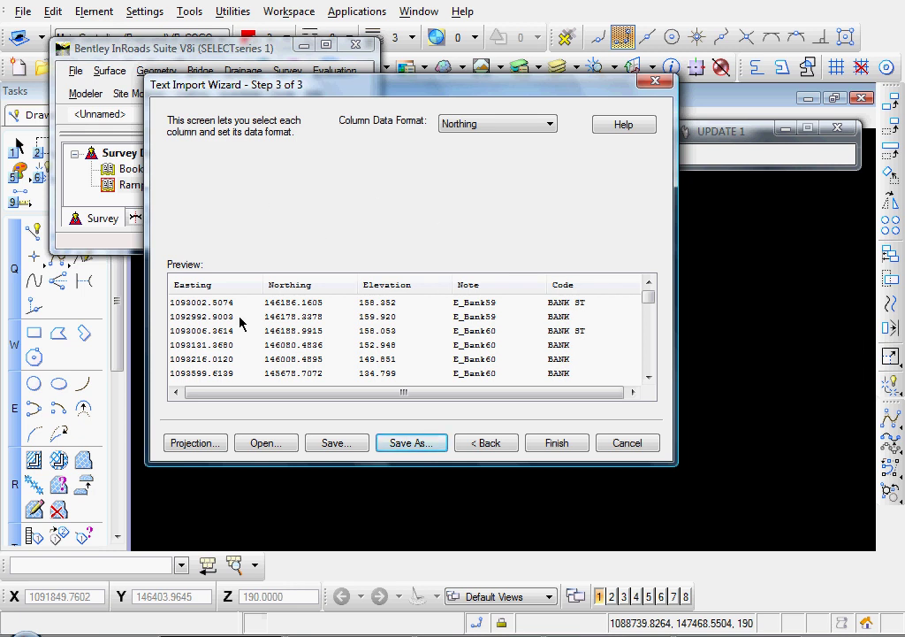
- Finish the text import with the defined column formats and close the Import dialog
left_click(557, 447)
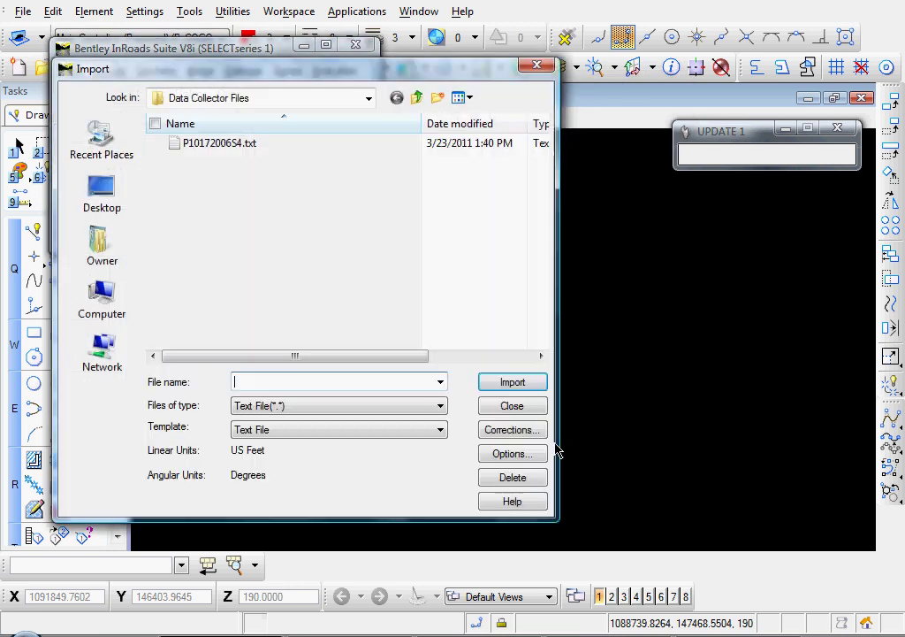
left_click(511, 406)
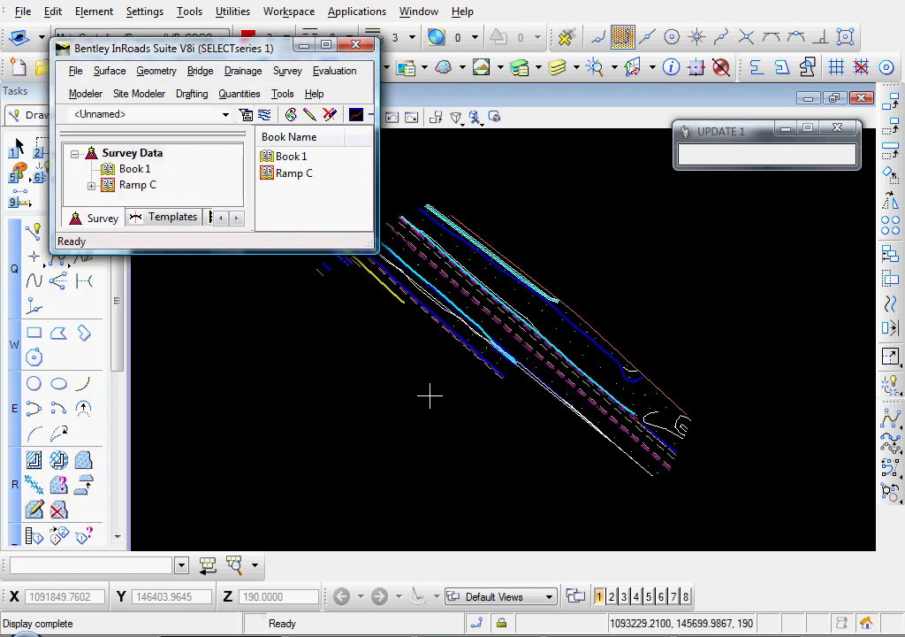
scroll(275, 352, "down", 2)
middle_click_drag(274, 351, 406, 364)
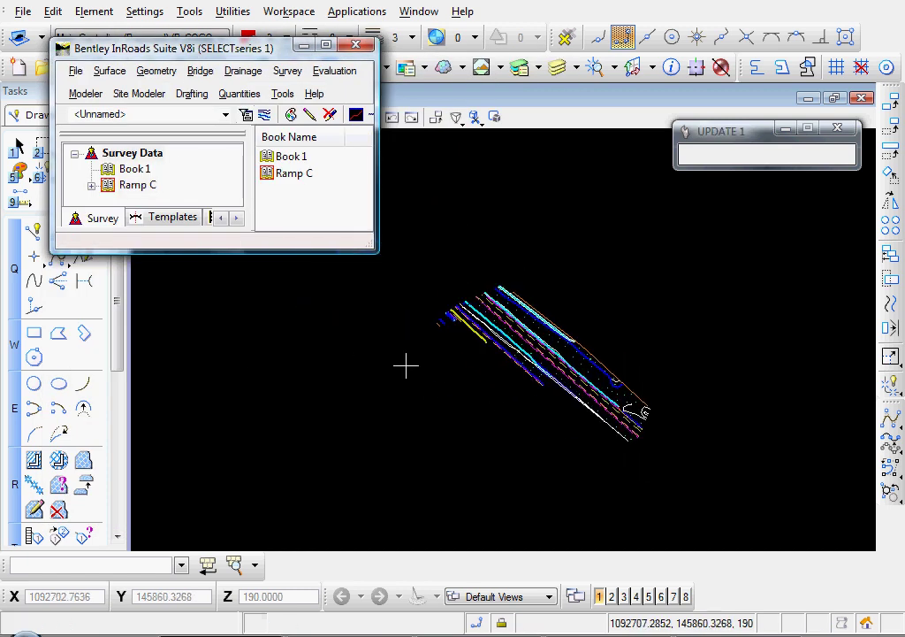
- Expand the Ramp C fieldbook and list the points of station P10172006S4
left_click(132, 187)
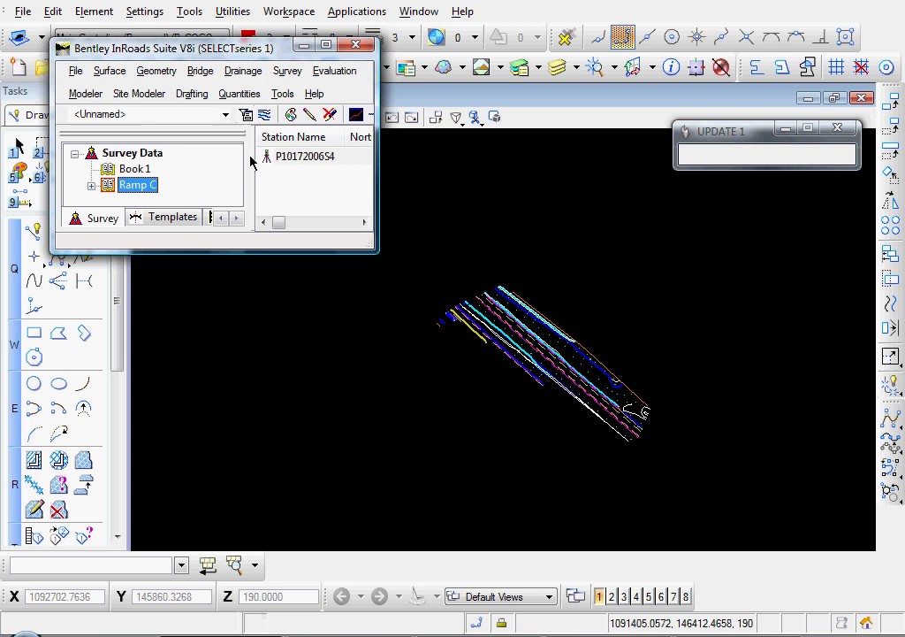
left_click(91, 185)
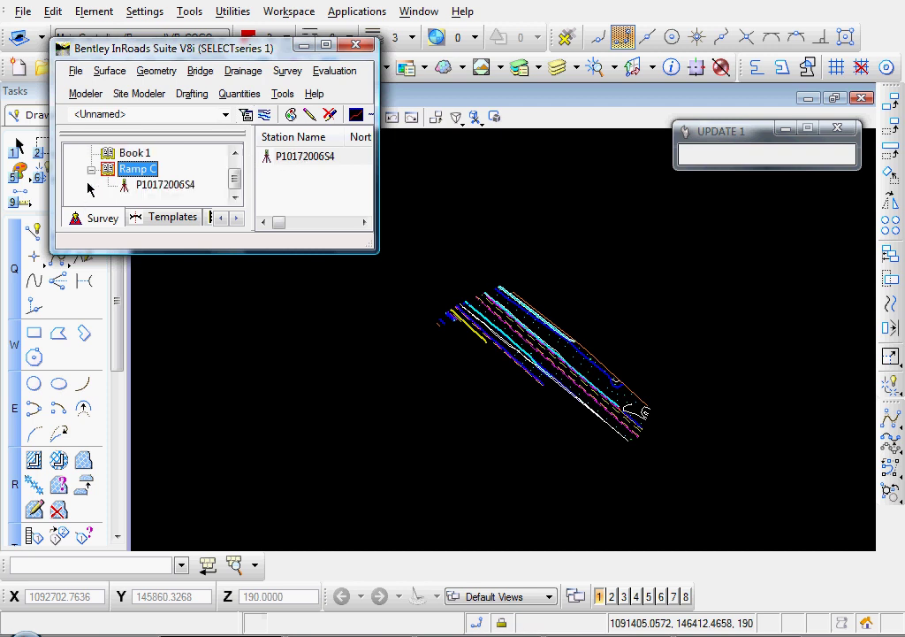
left_click(157, 186)
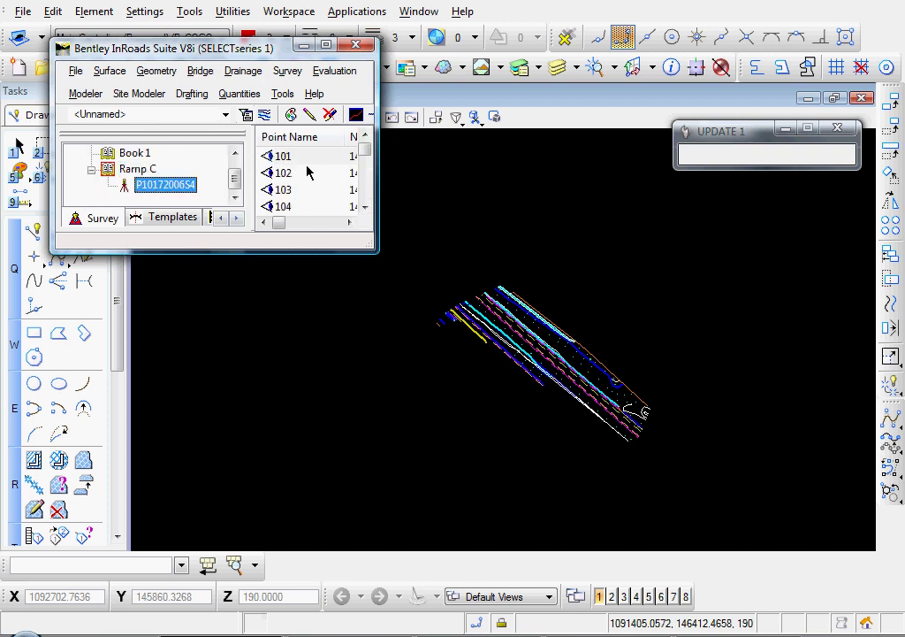
- Open the fieldbook data of Ramp C, review the point names, coordinates and codes of its observations, and close it
left_click(137, 168)
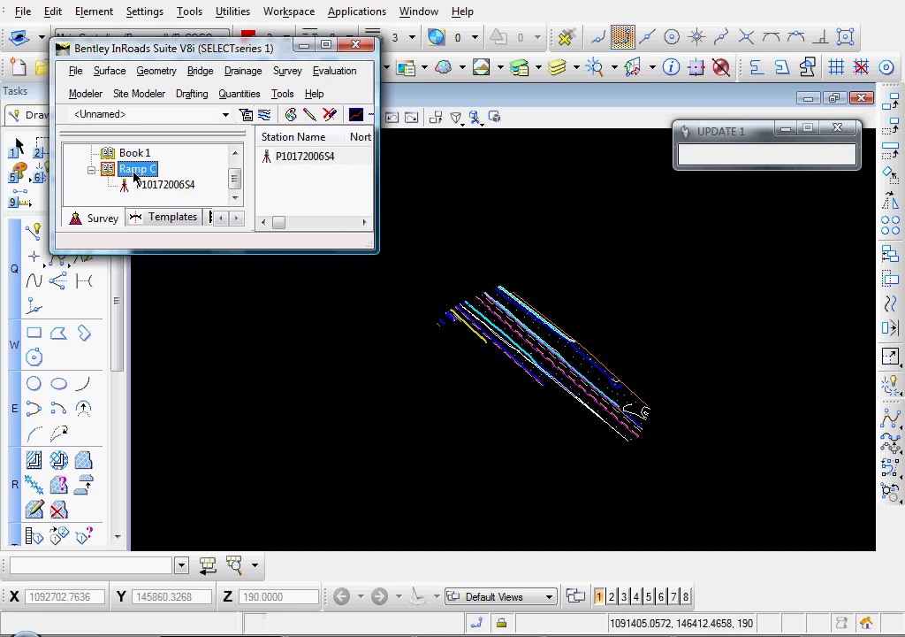
right_click(134, 173)
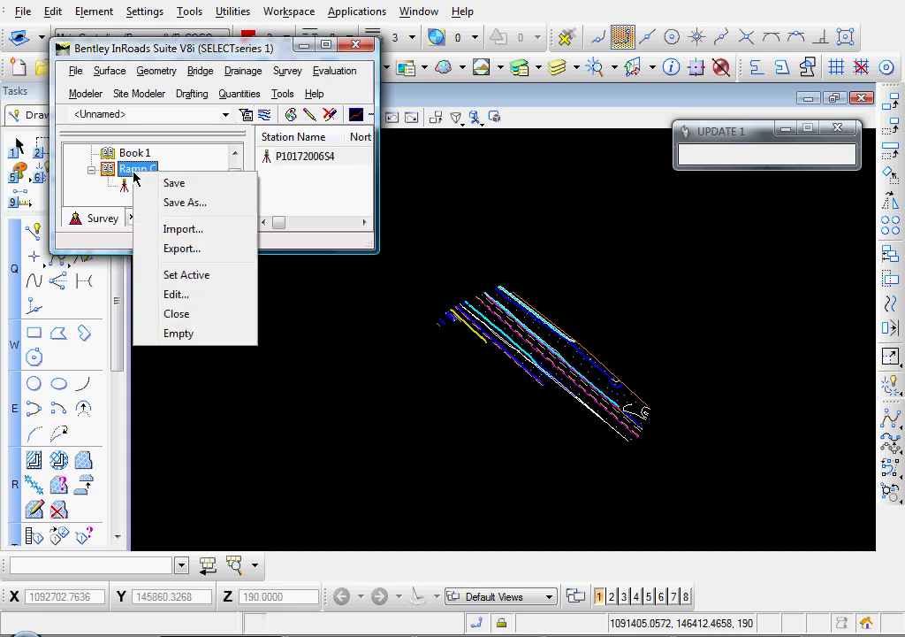
left_click(175, 296)
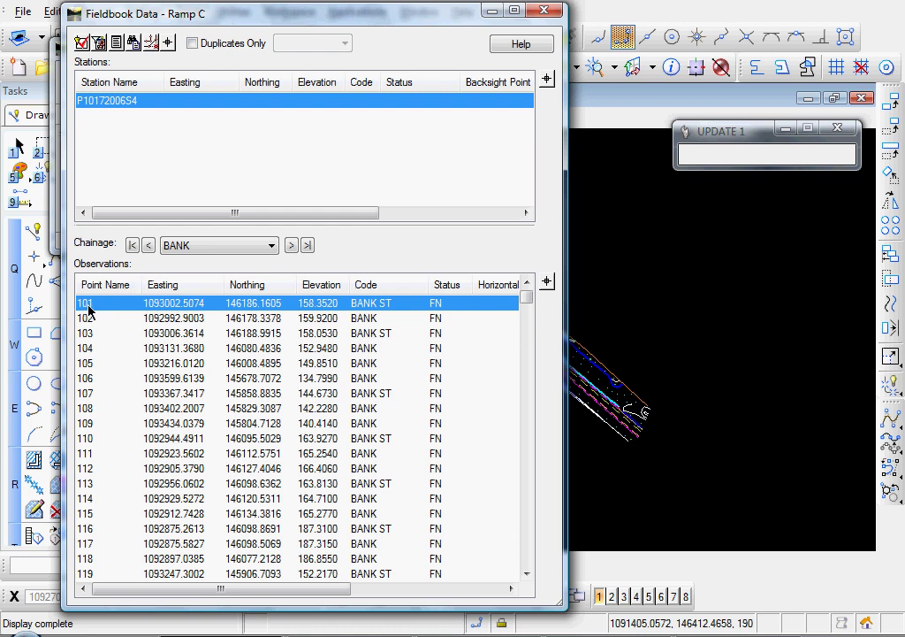
left_click_drag(319, 20, 363, 23)
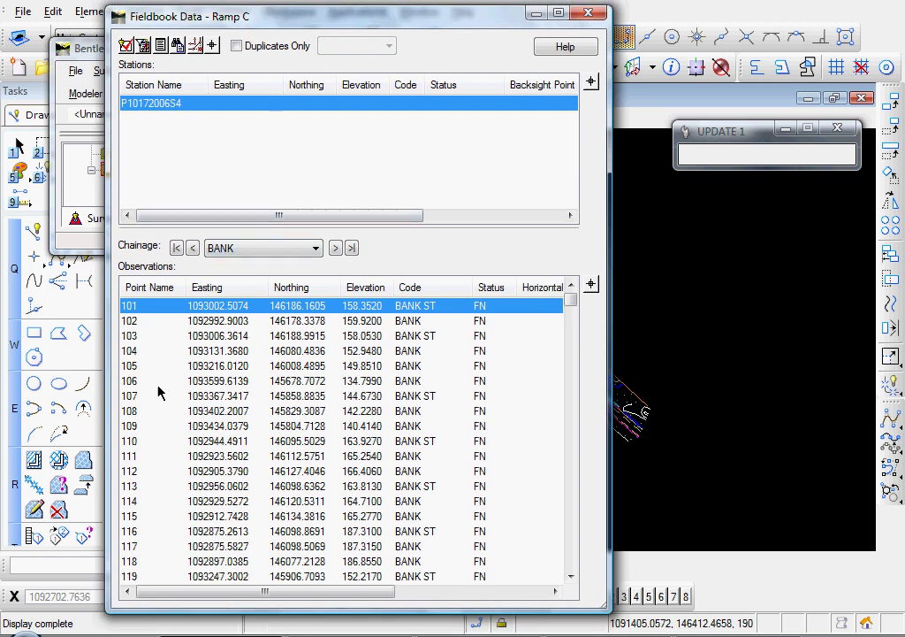
left_click(198, 427)
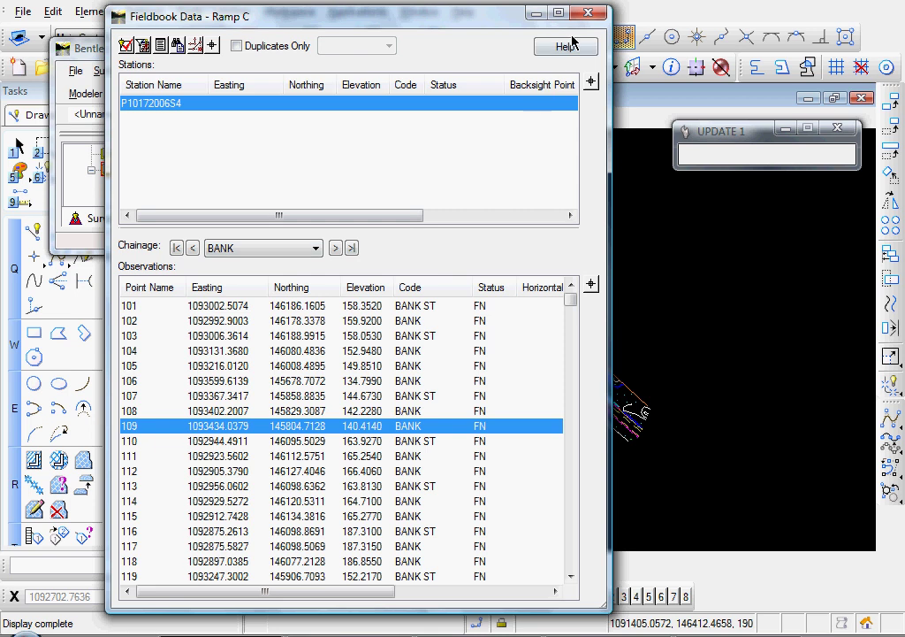
scroll(360, 396, "down", 2)
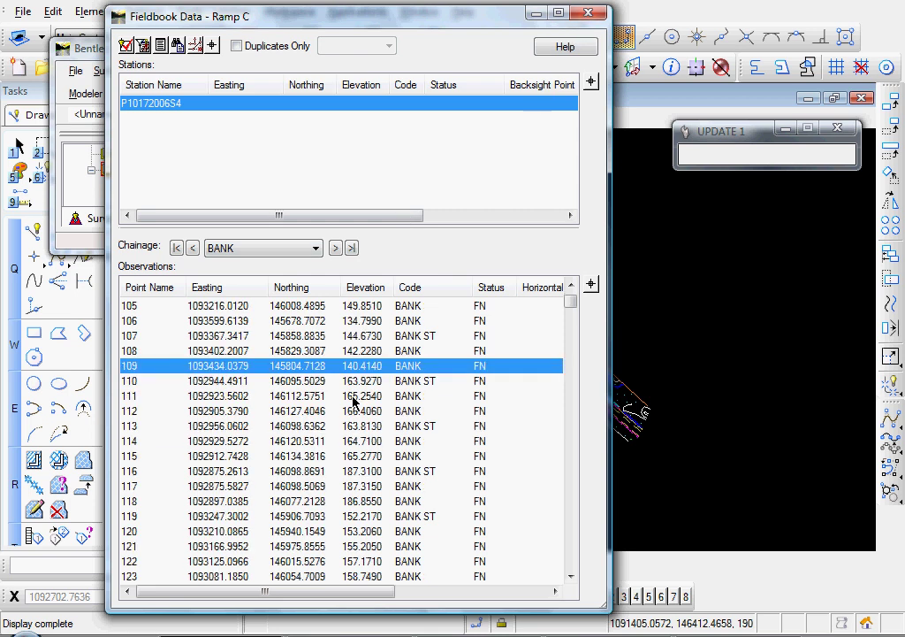
scroll(356, 402, "up", 2)
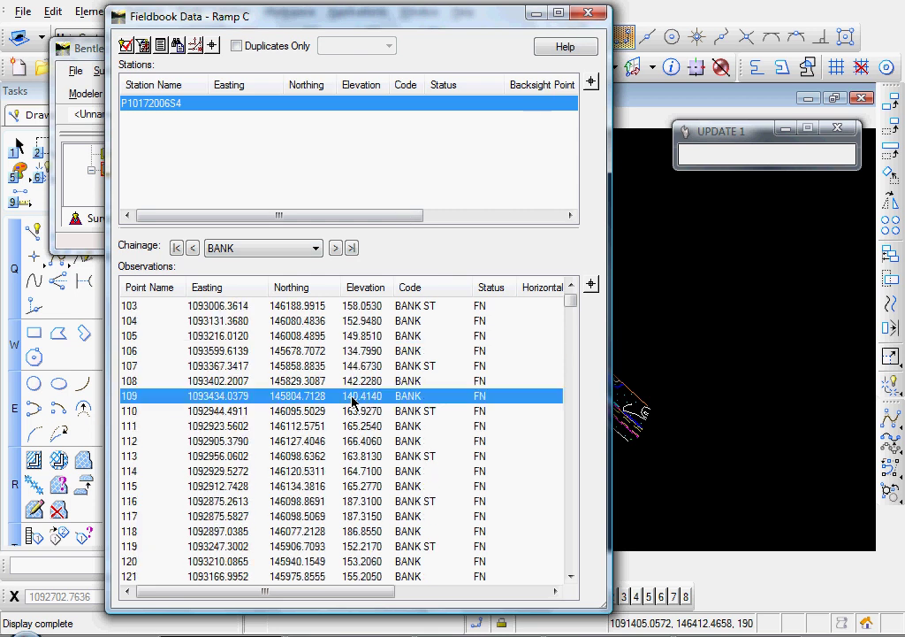
left_click(588, 13)
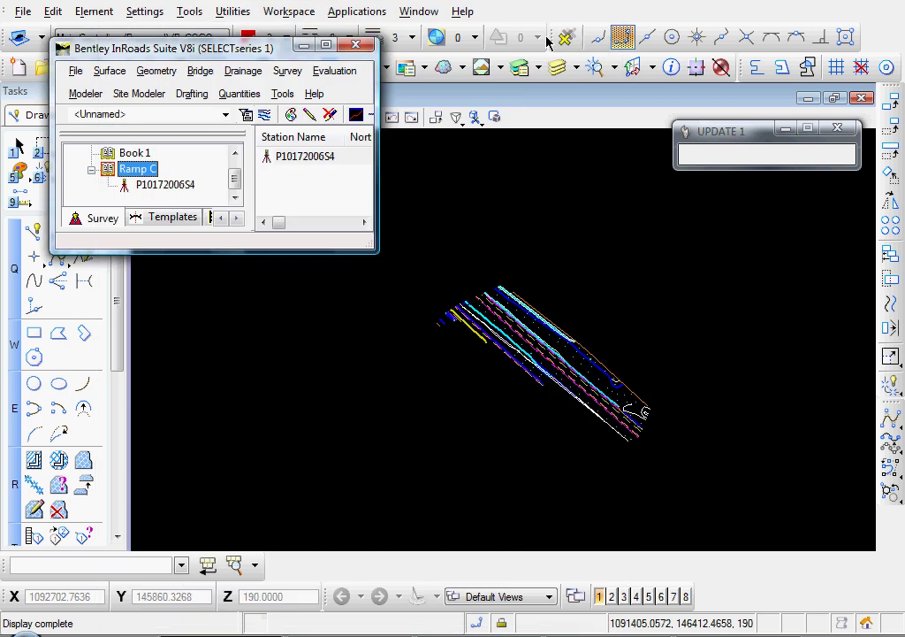
- Turn on the display of point names for the survey data and inspect them close up in the drawing
left_click(288, 71)
mouse_move(314, 92)
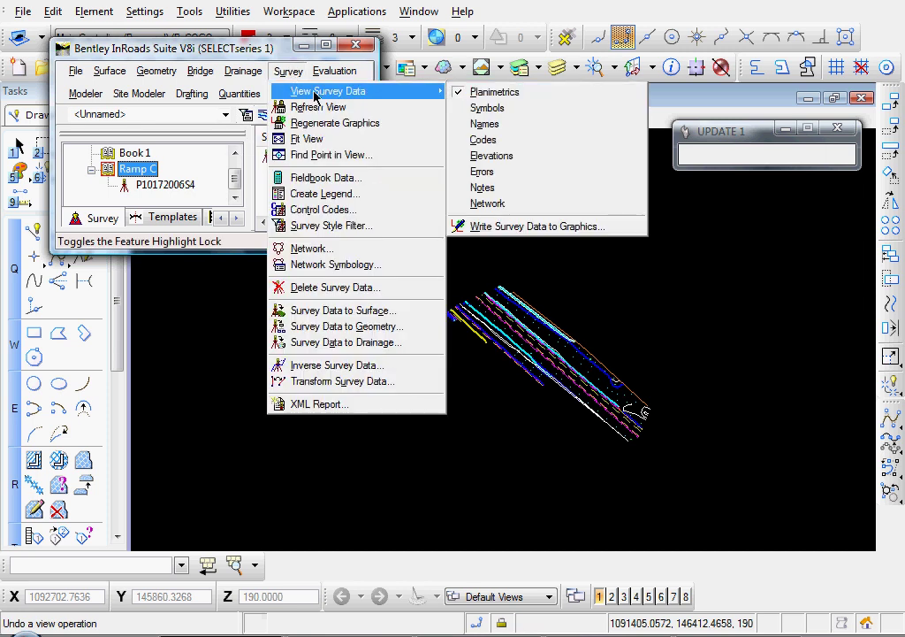
left_click(485, 124)
scroll(486, 320, "up", 2)
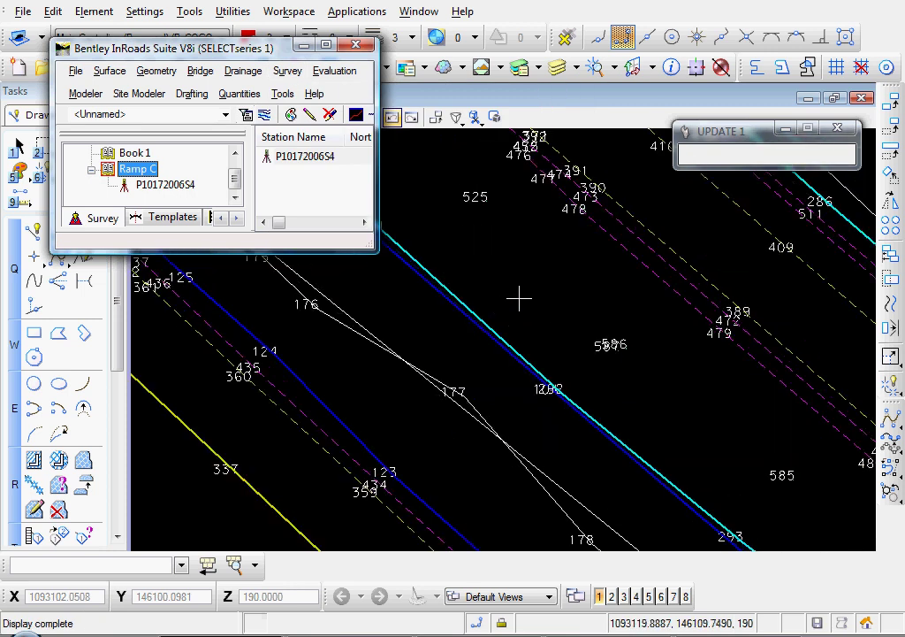
mouse_move(519, 299)
middle_mouse_down()
mouse_move(635, 358)
mouse_move(683, 368)
mouse_move(479, 343)
middle_mouse_up()
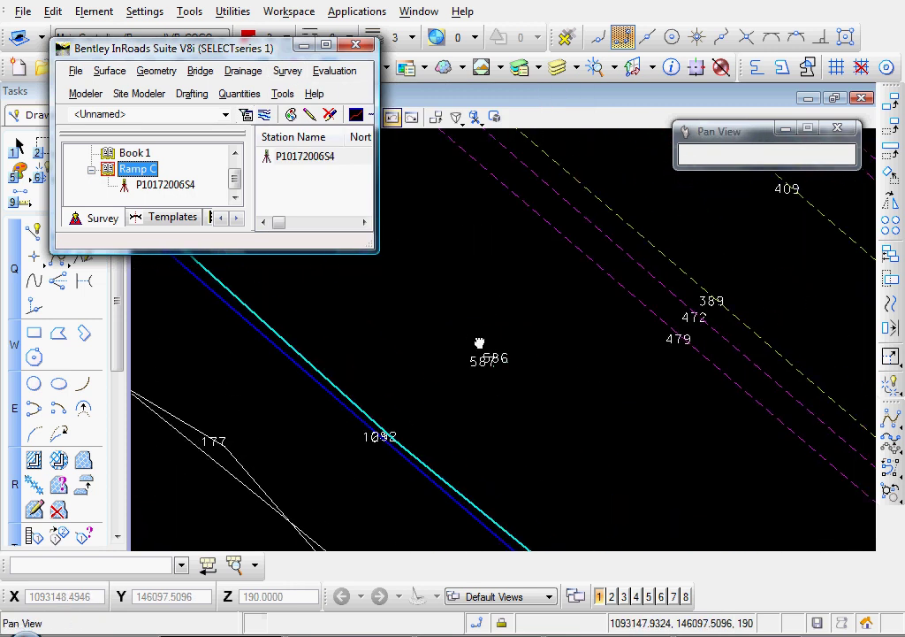
left_click(317, 195)
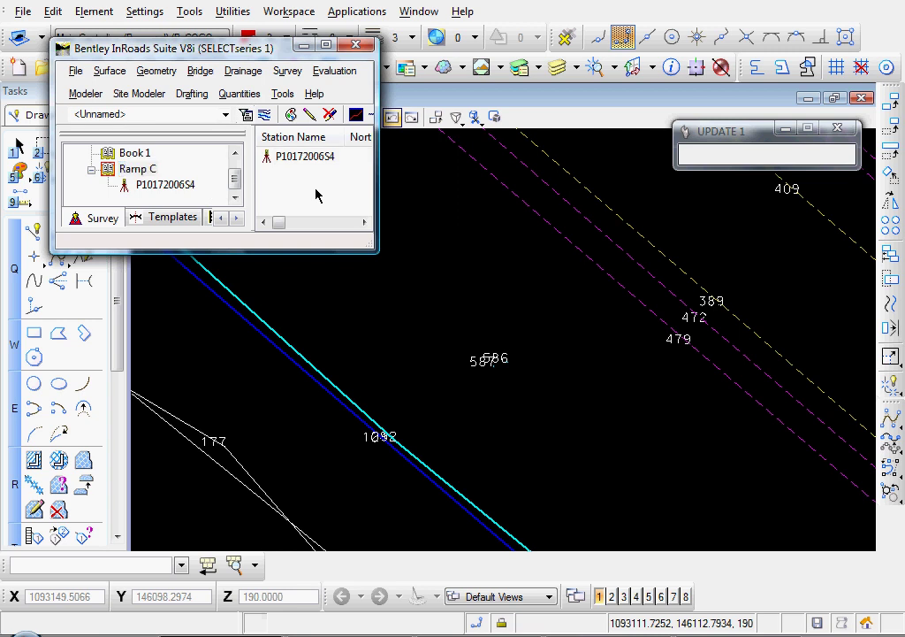